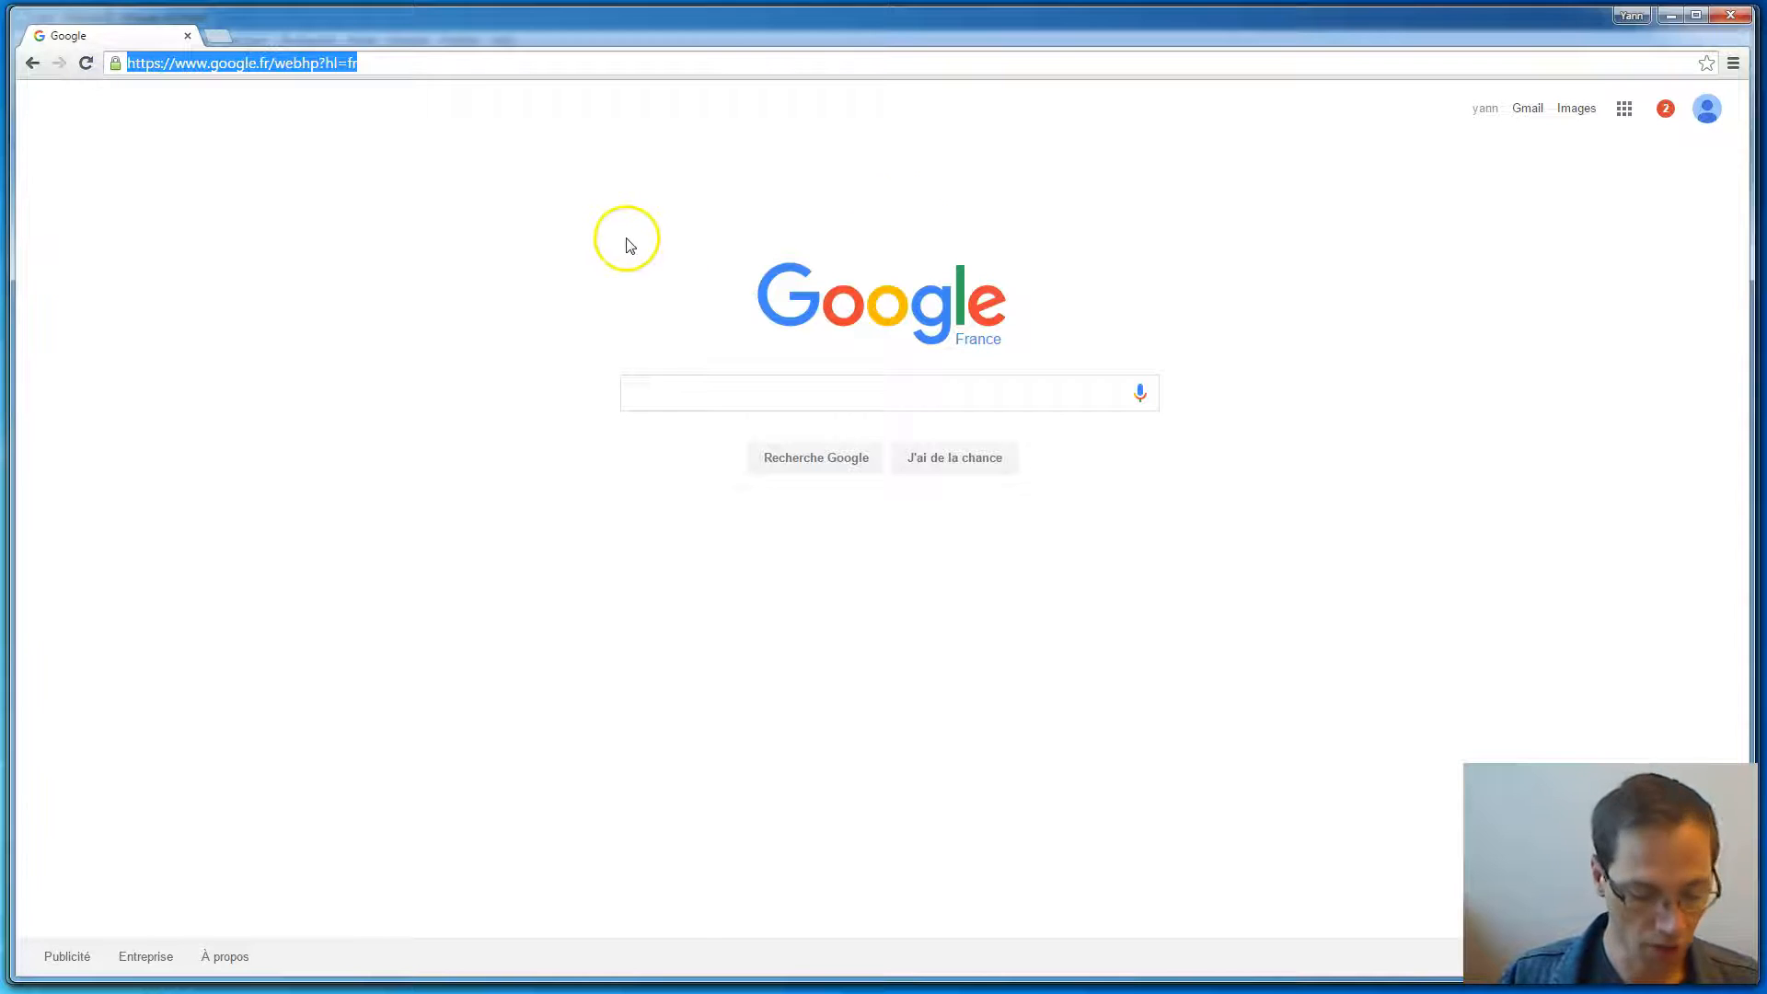
{"action": "type", "text": "https://svn-trac.ufr-info-p6.jussieu.fr"}
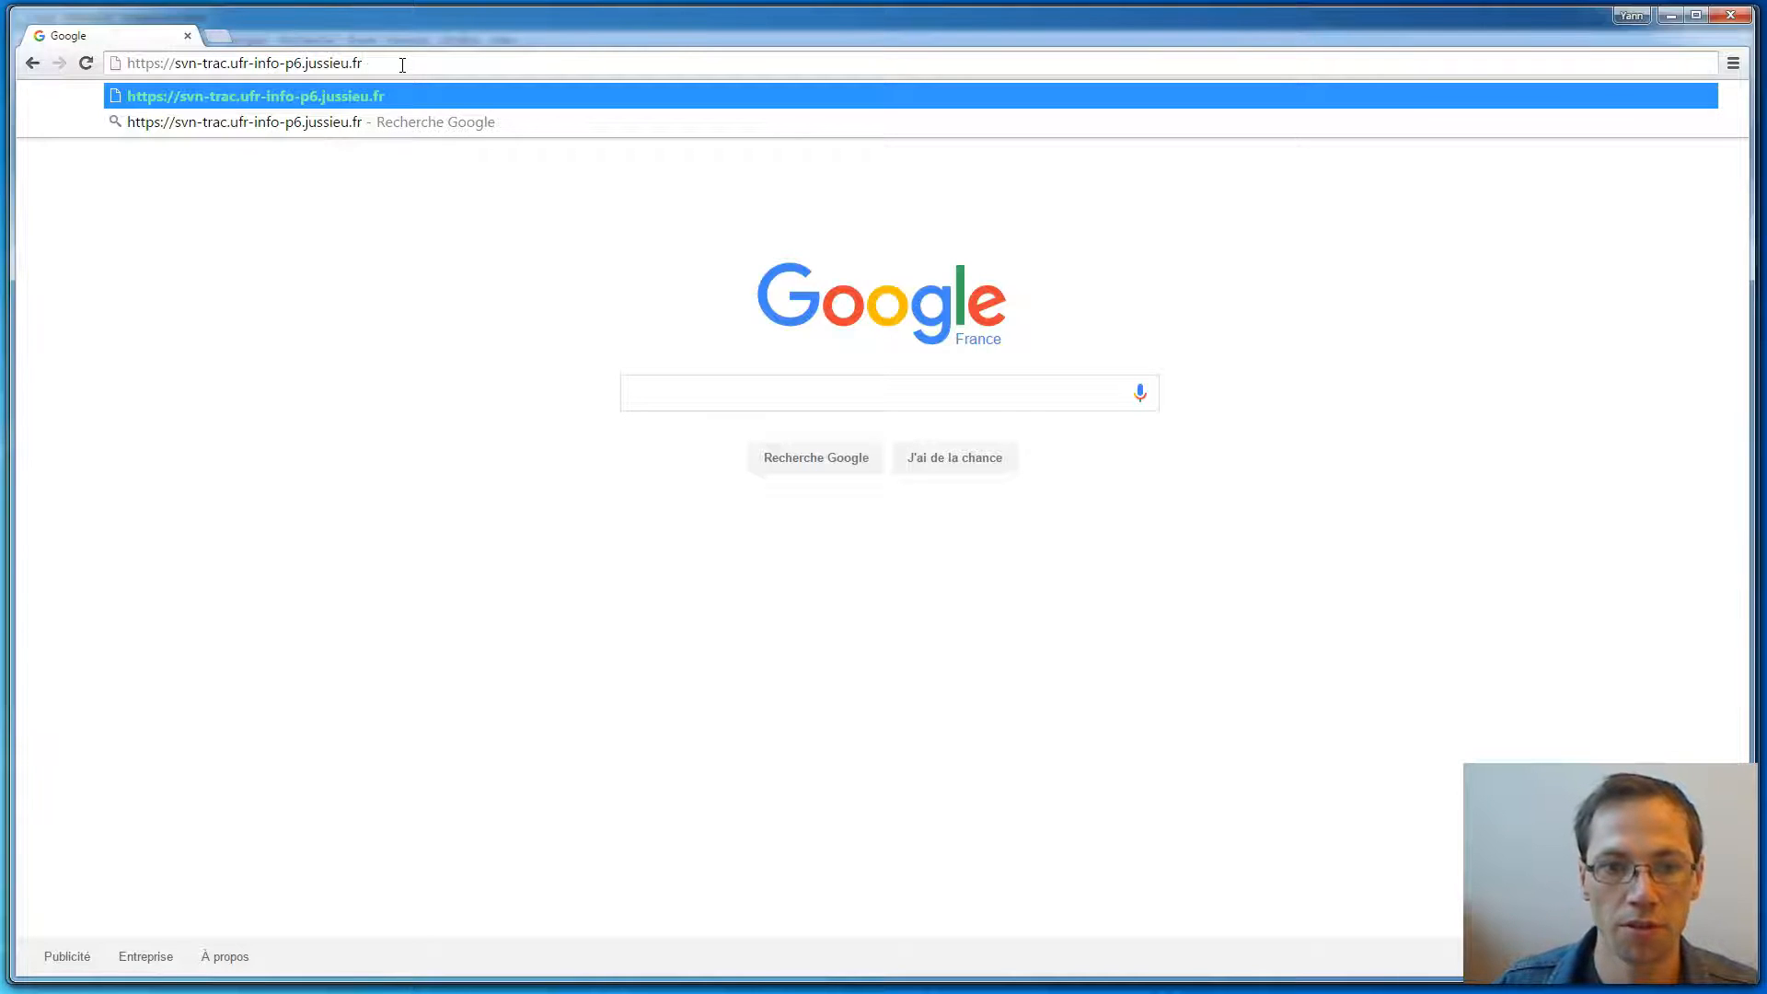
{"action": "key", "text": "Return"}
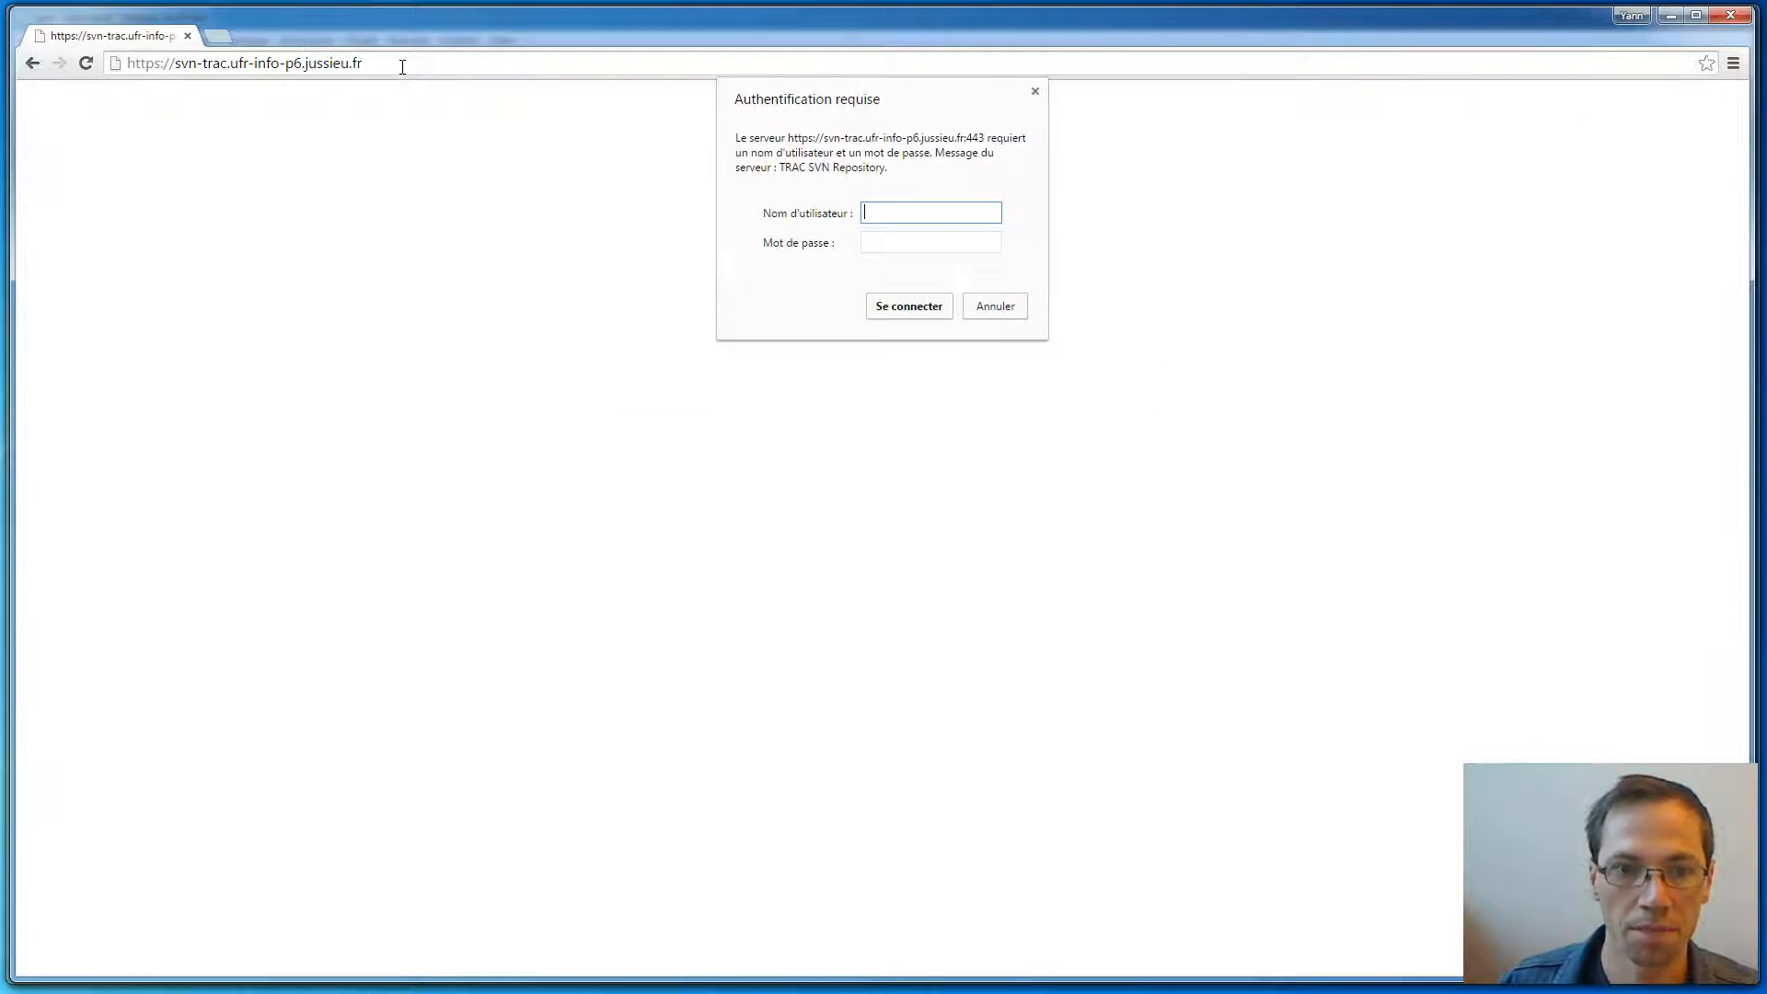
{"action": "left_click", "coordinate": [897, 211]}
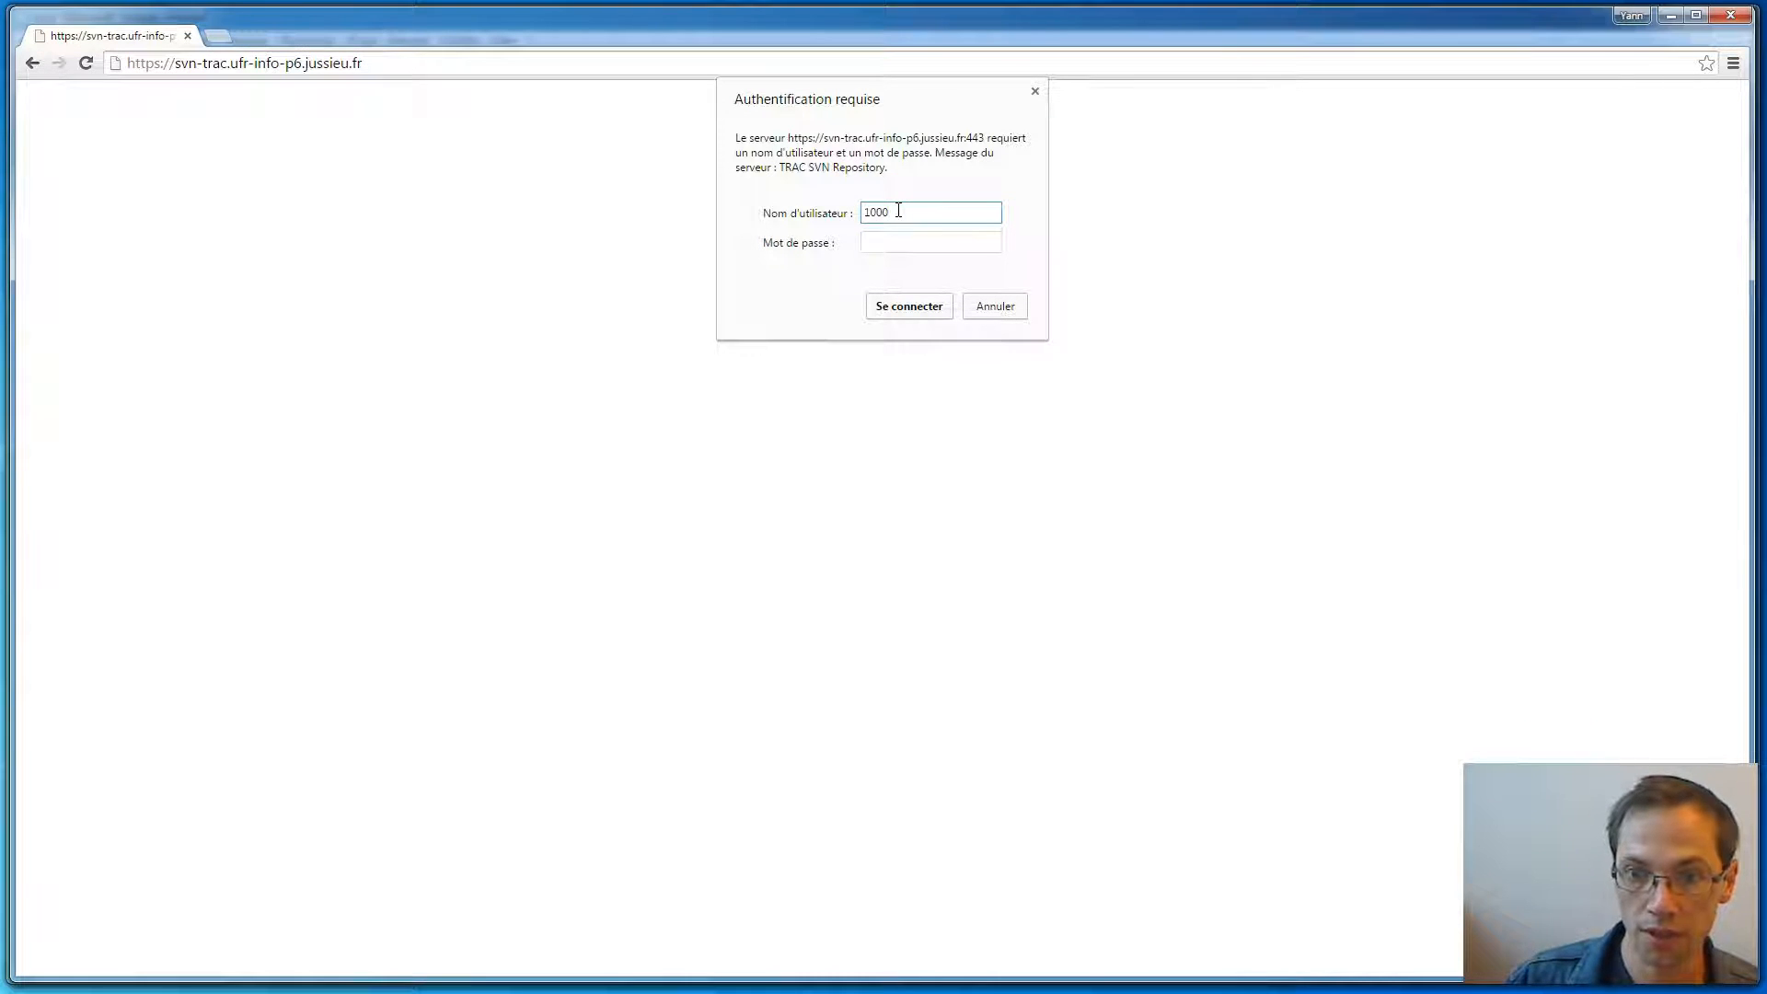
{"action": "key", "text": "Tab"}
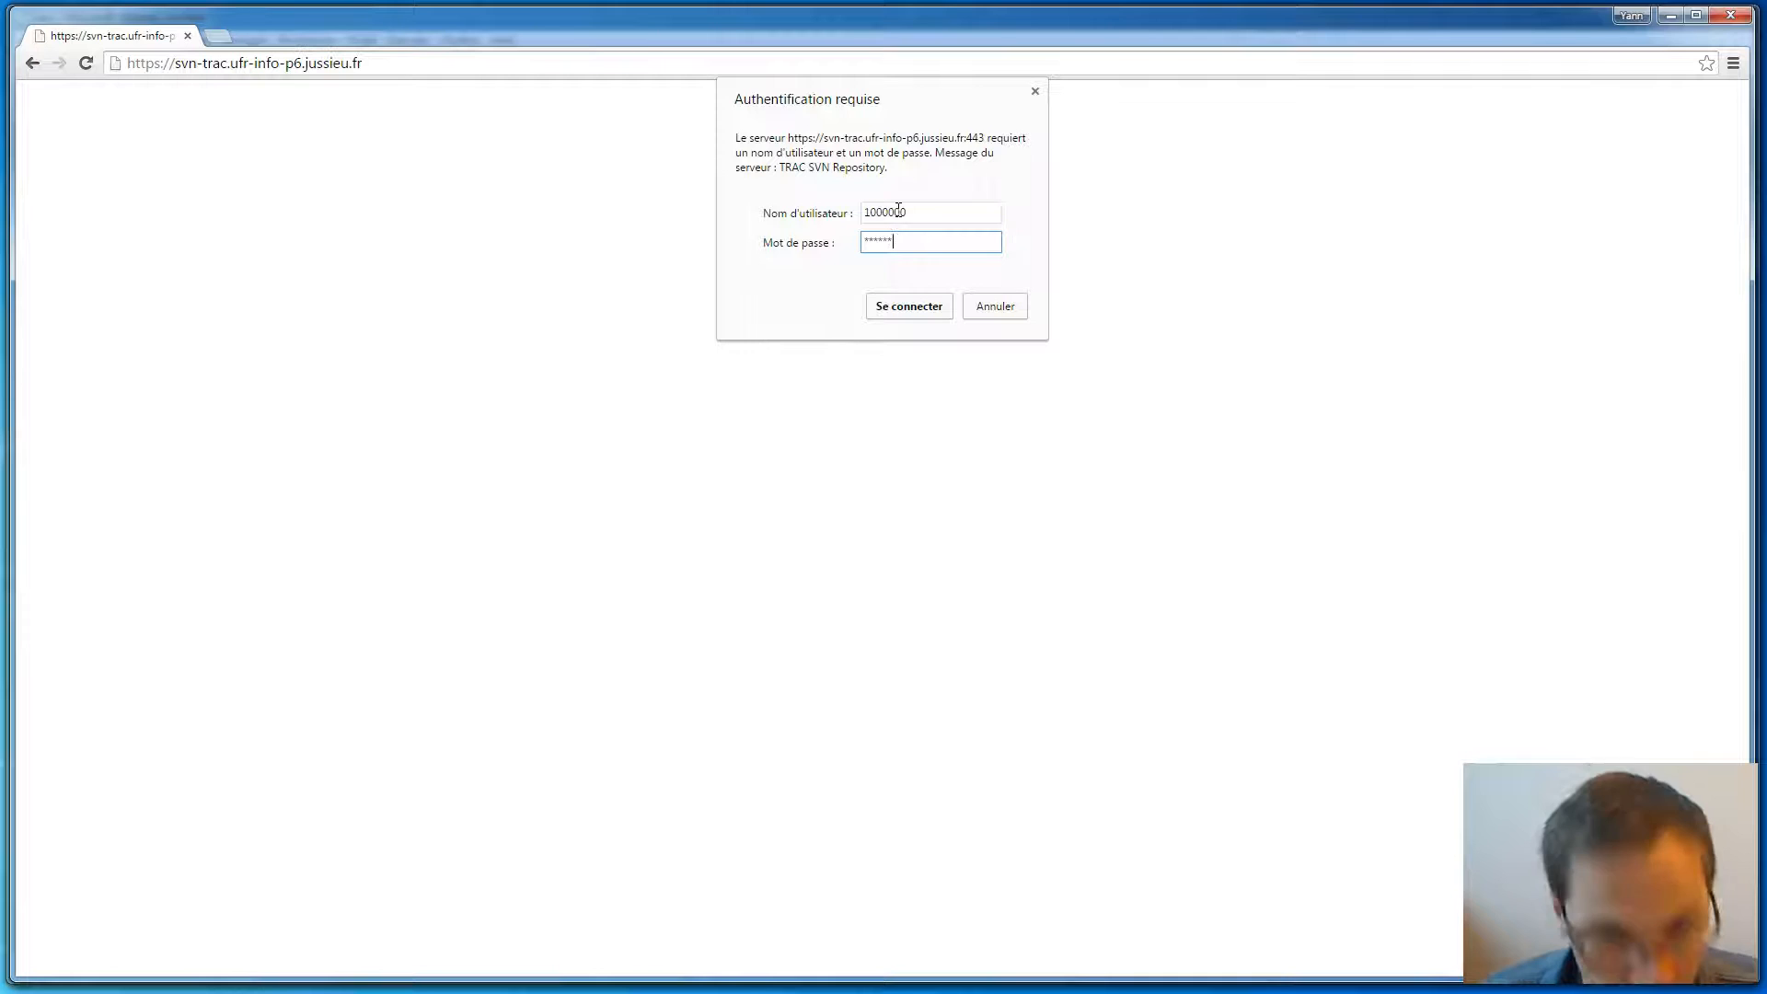
{"action": "type", "text": "*"}
{"action": "left_click", "coordinate": [907, 306]}
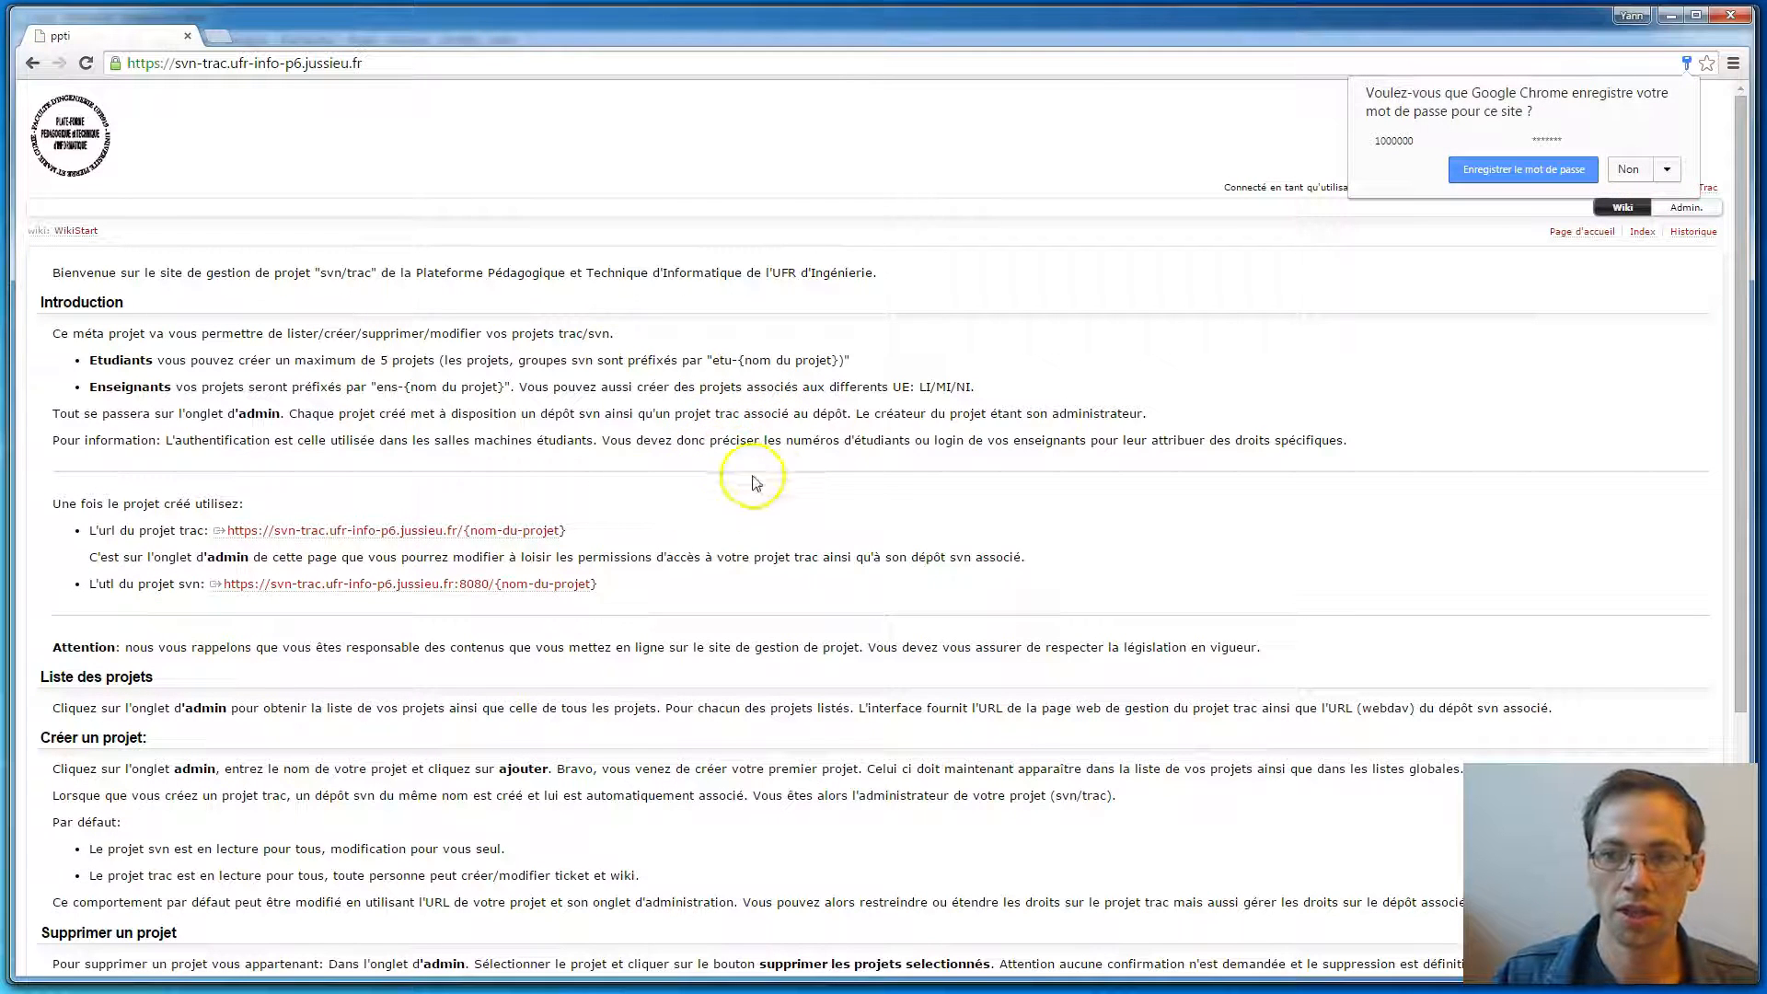
{"action": "left_click", "coordinate": [1526, 172]}
Delete the existing etu-uml project from the SVN/Trac project administration.
{"action": "scroll", "coordinate": [683, 297], "scroll_direction": "down", "scroll_amount": 5}
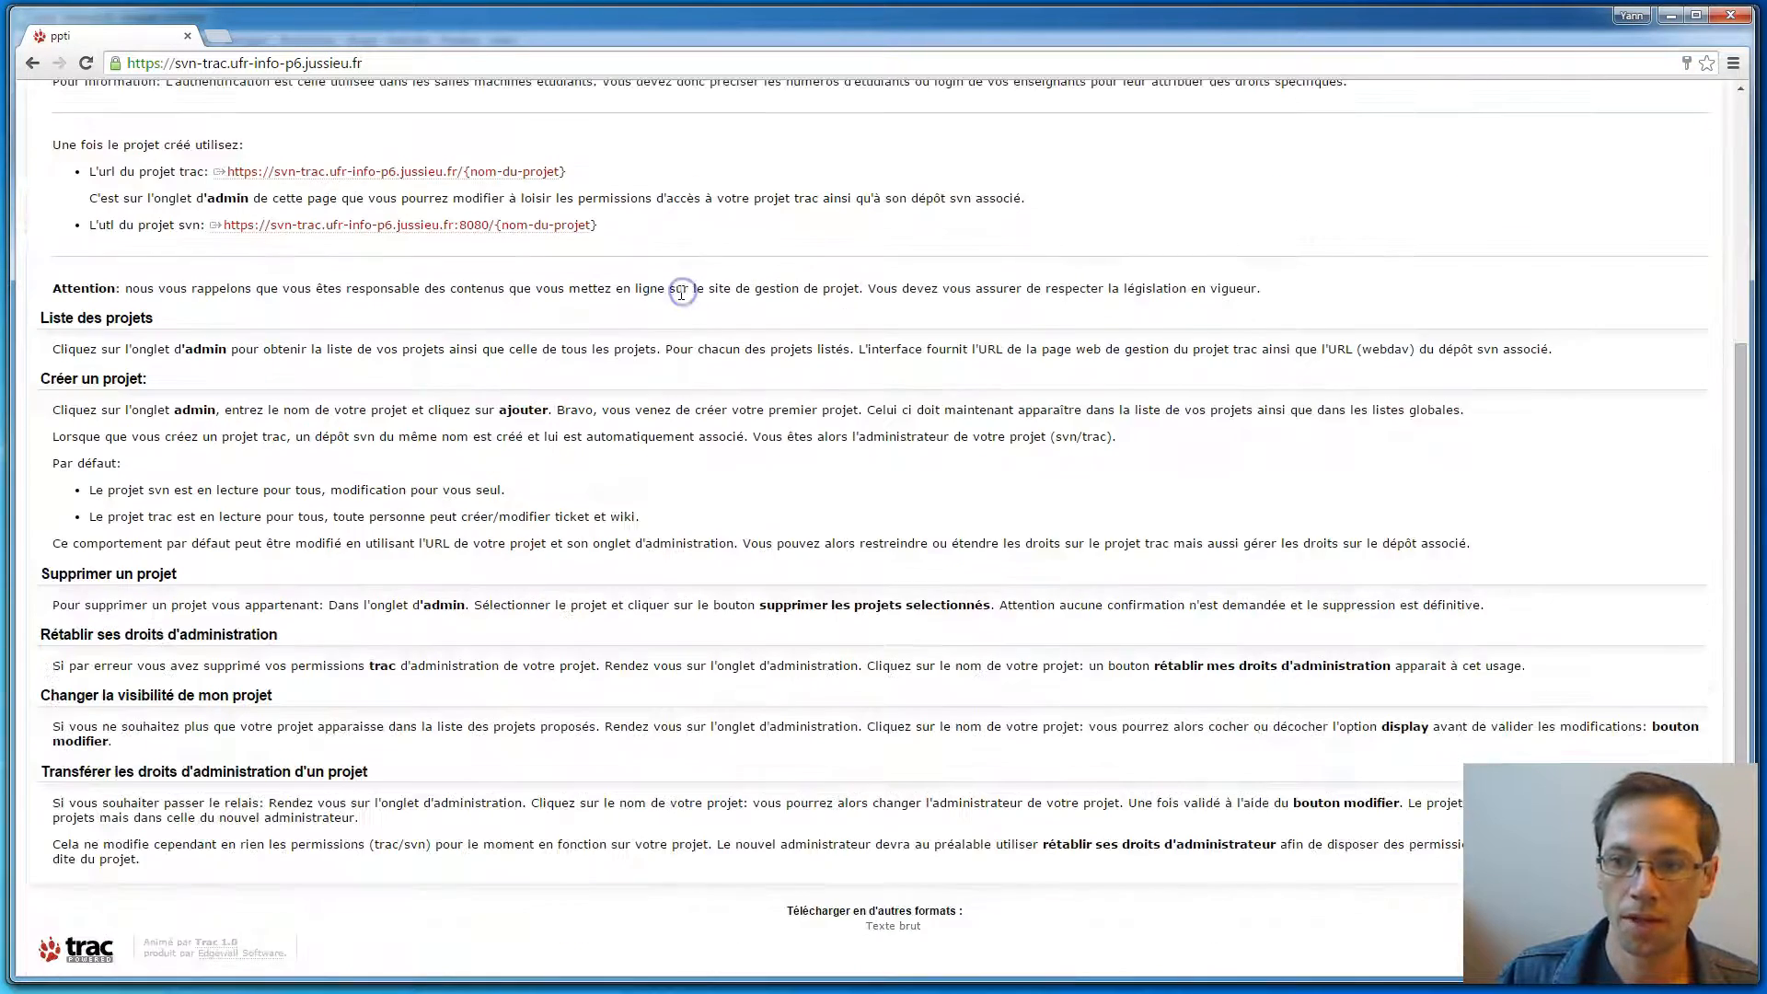
{"action": "scroll", "coordinate": [683, 298], "scroll_direction": "up", "scroll_amount": 5}
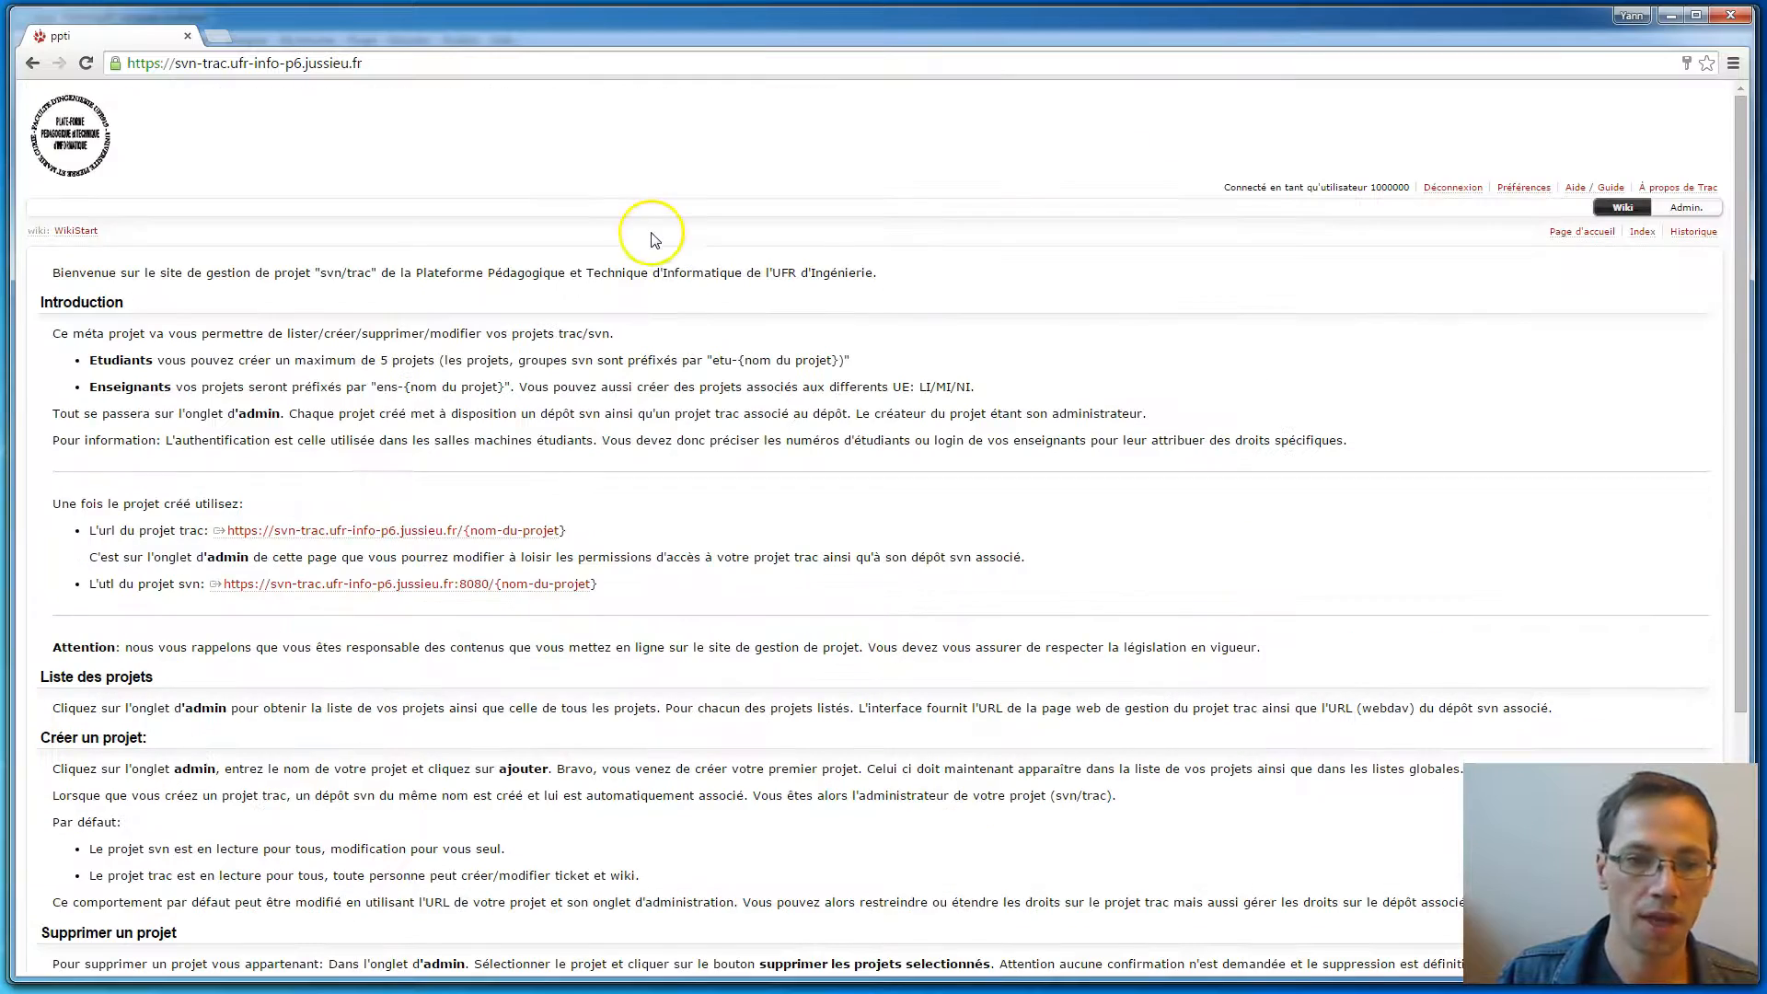
{"action": "left_click", "coordinate": [1677, 210]}
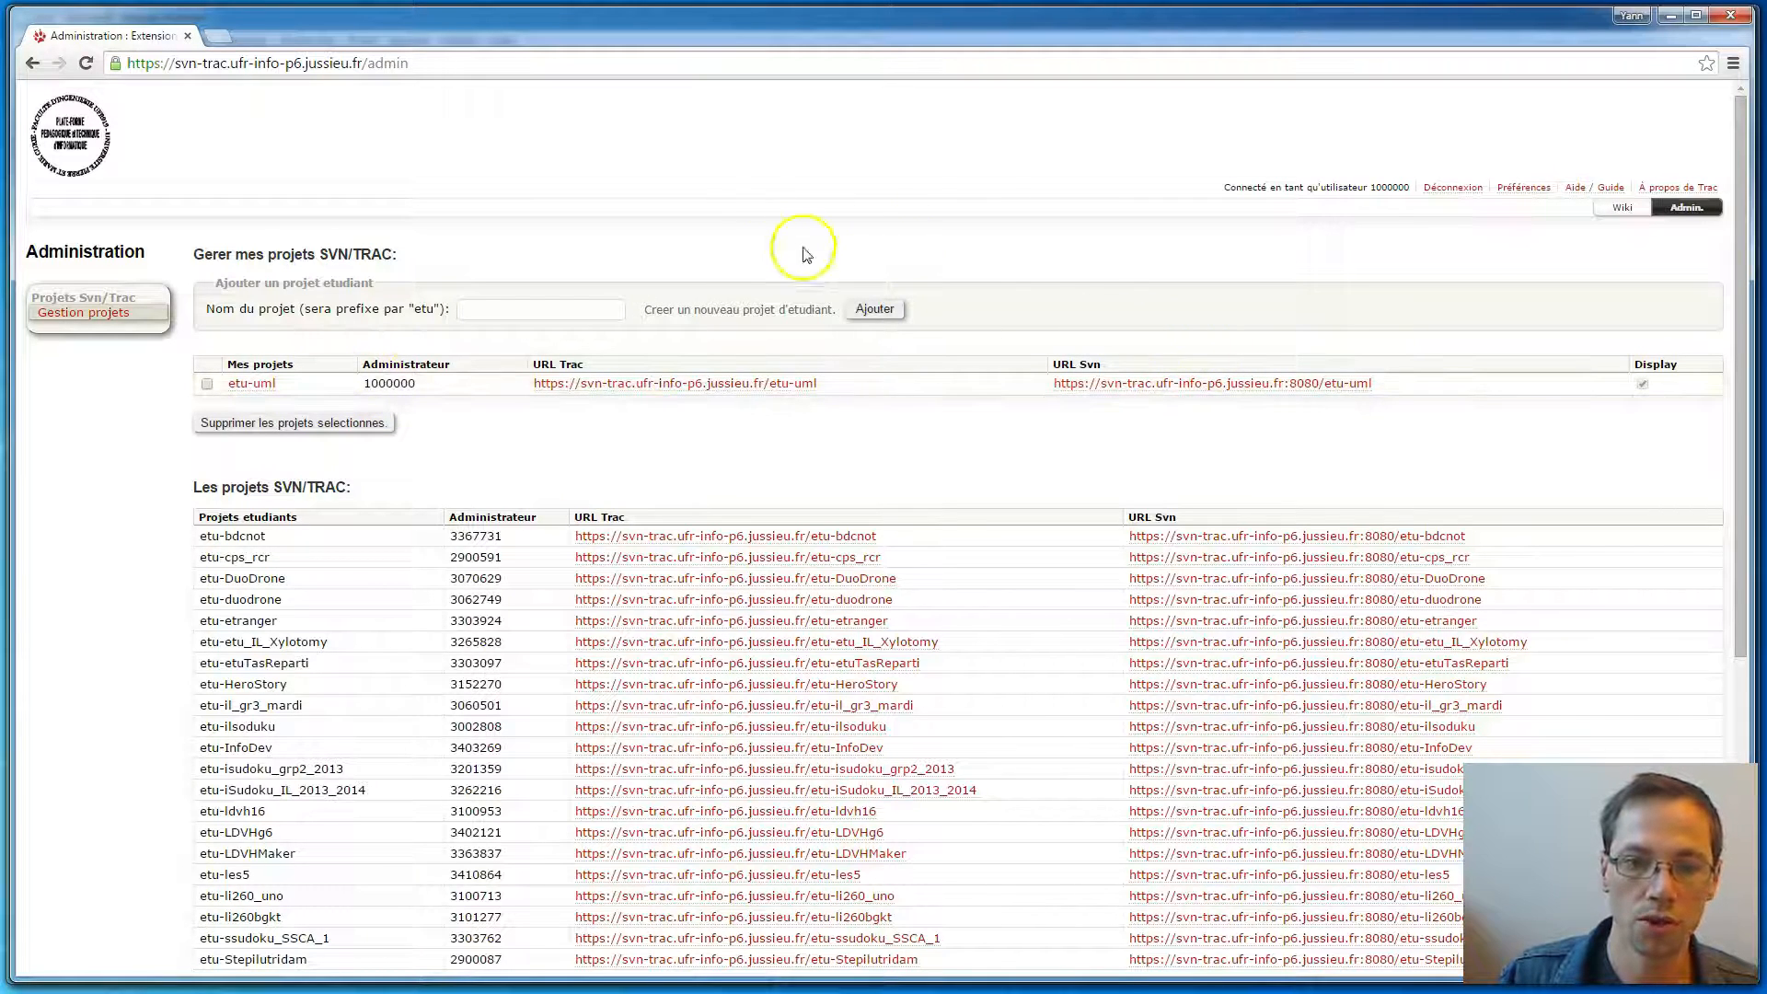
{"action": "left_click", "coordinate": [208, 386]}
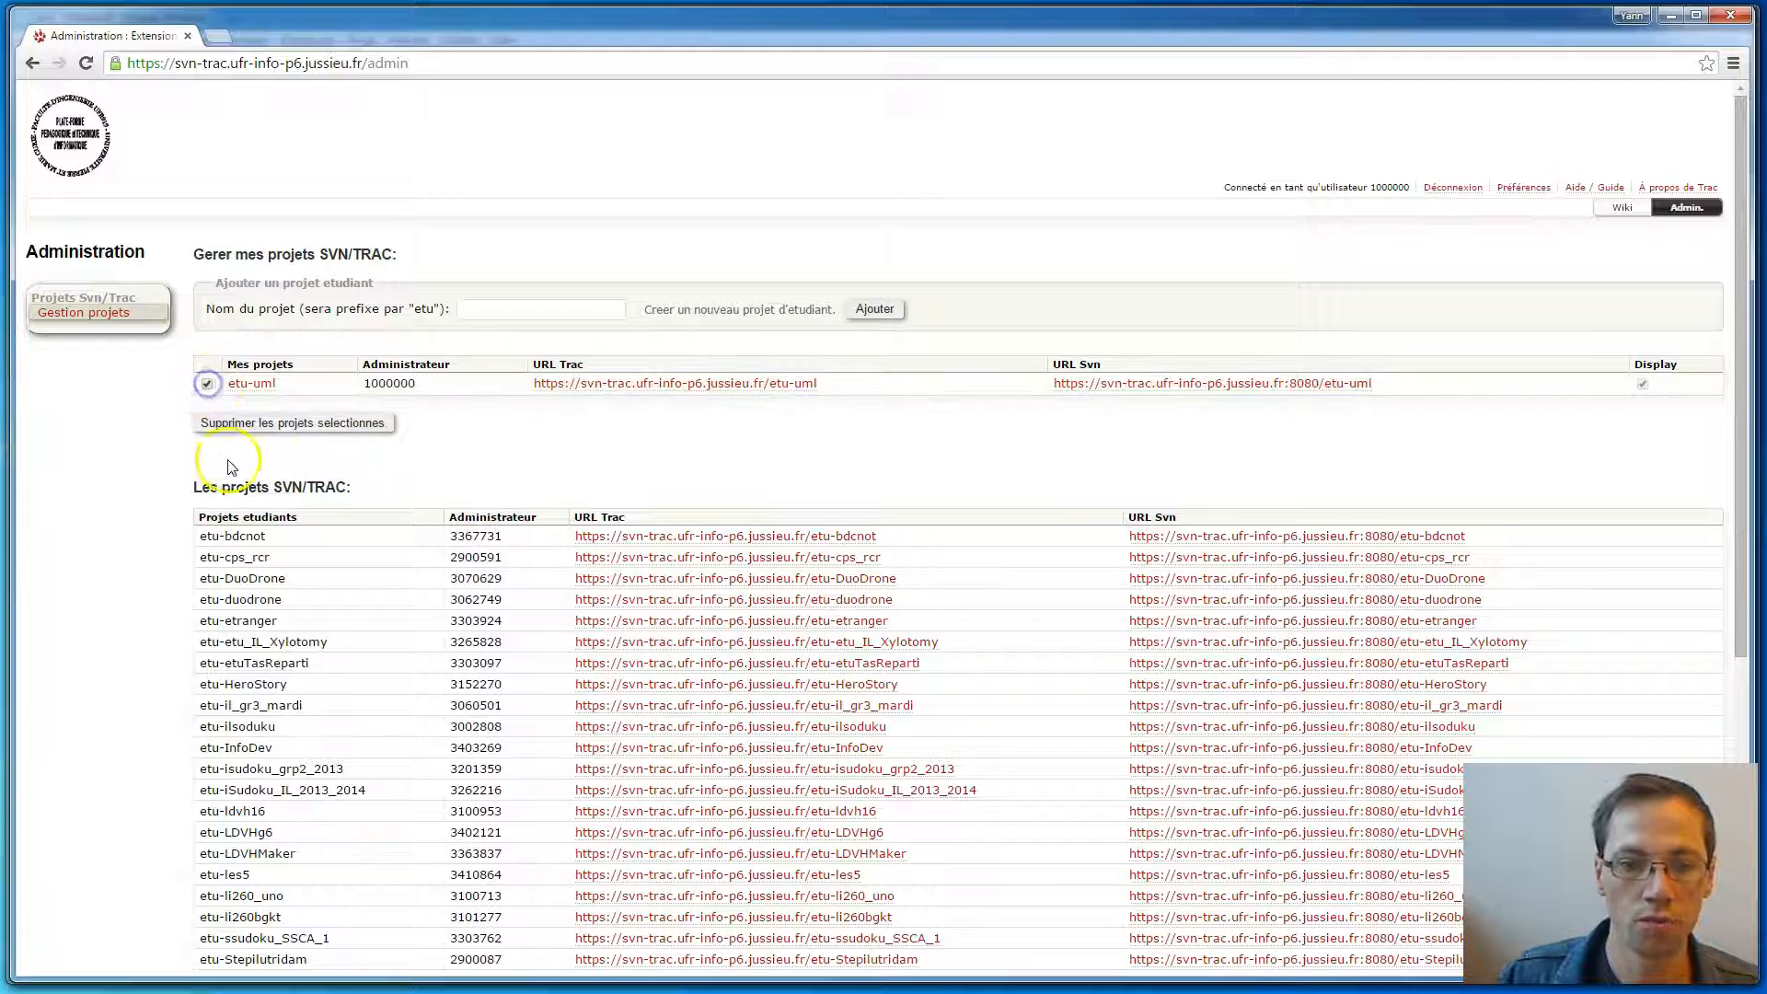
{"action": "left_click", "coordinate": [295, 425]}
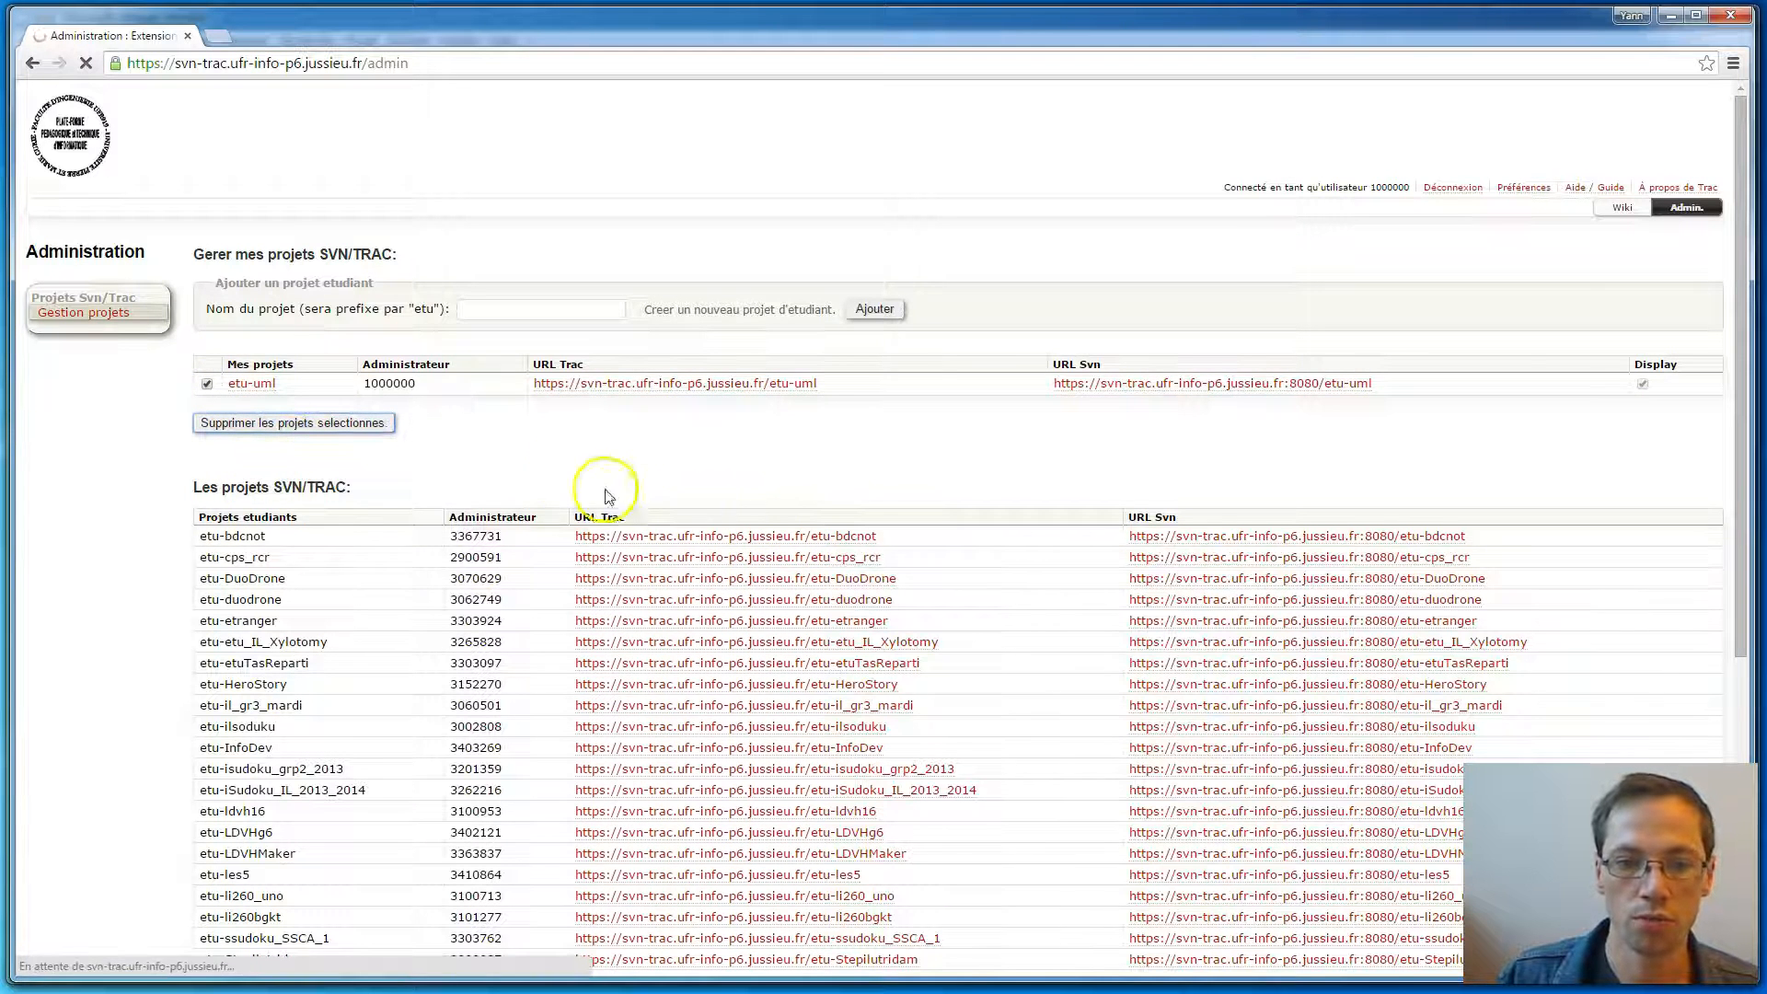
Create a new student project with the name uml.
{"action": "left_click", "coordinate": [515, 309]}
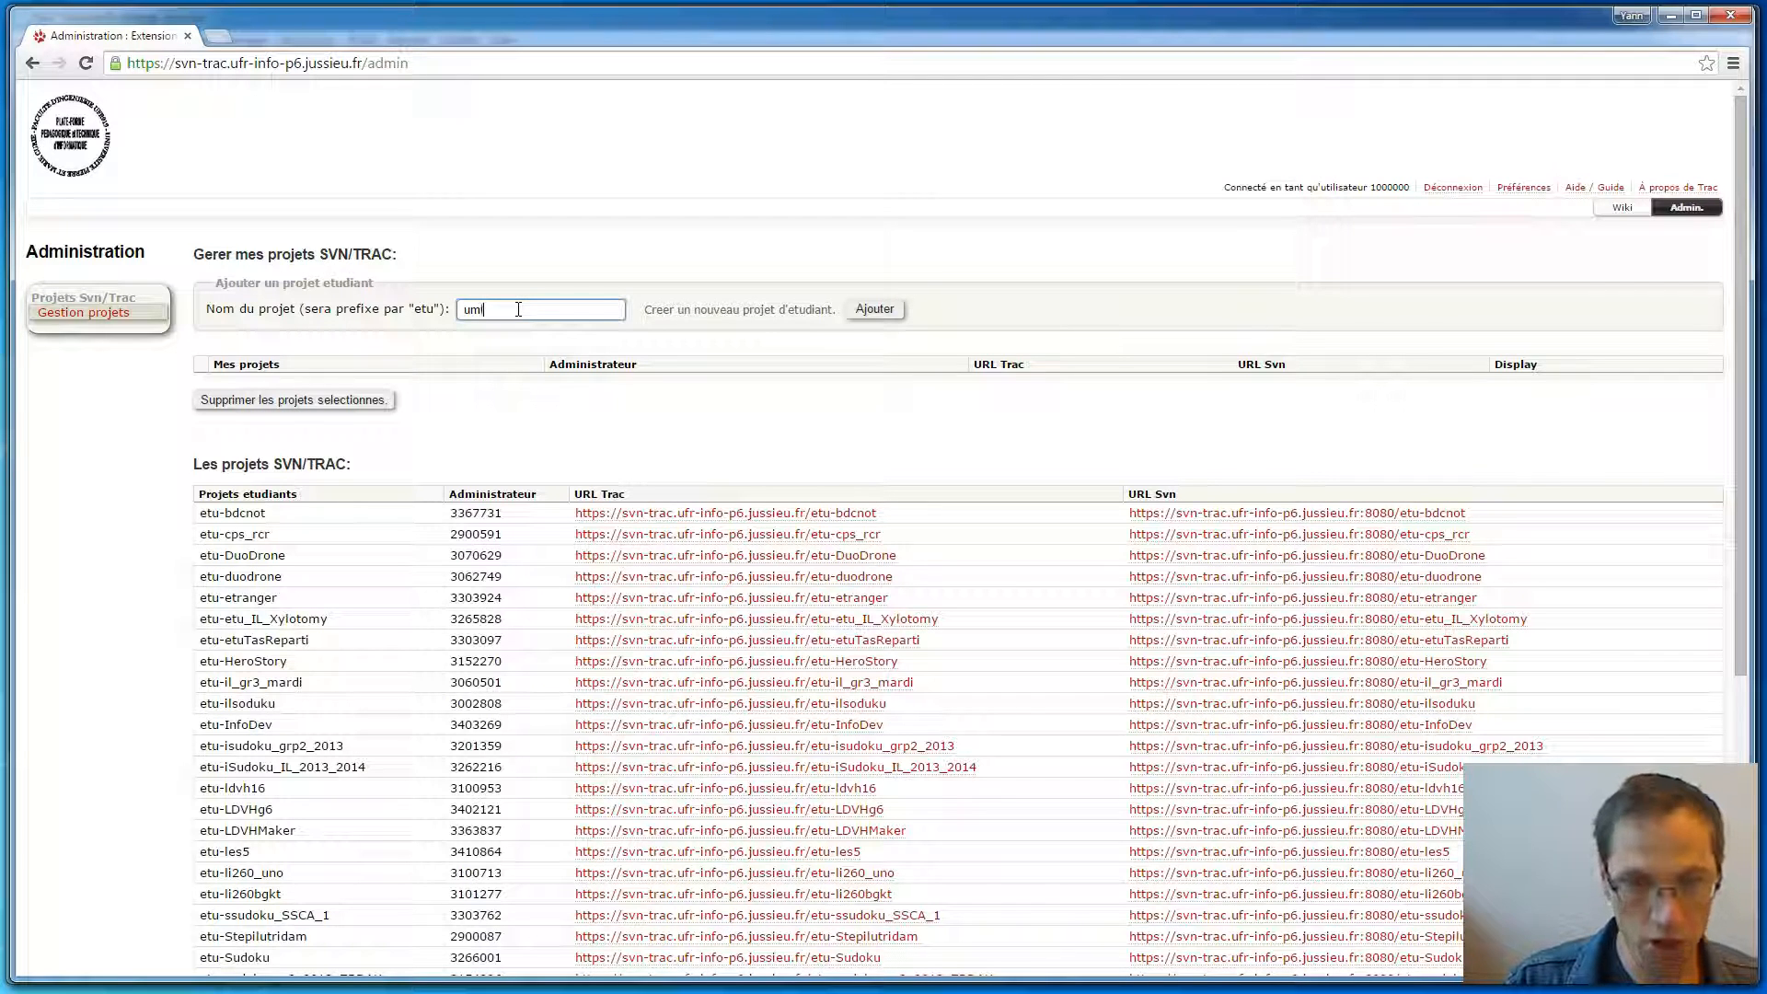
{"action": "left_click", "coordinate": [876, 310]}
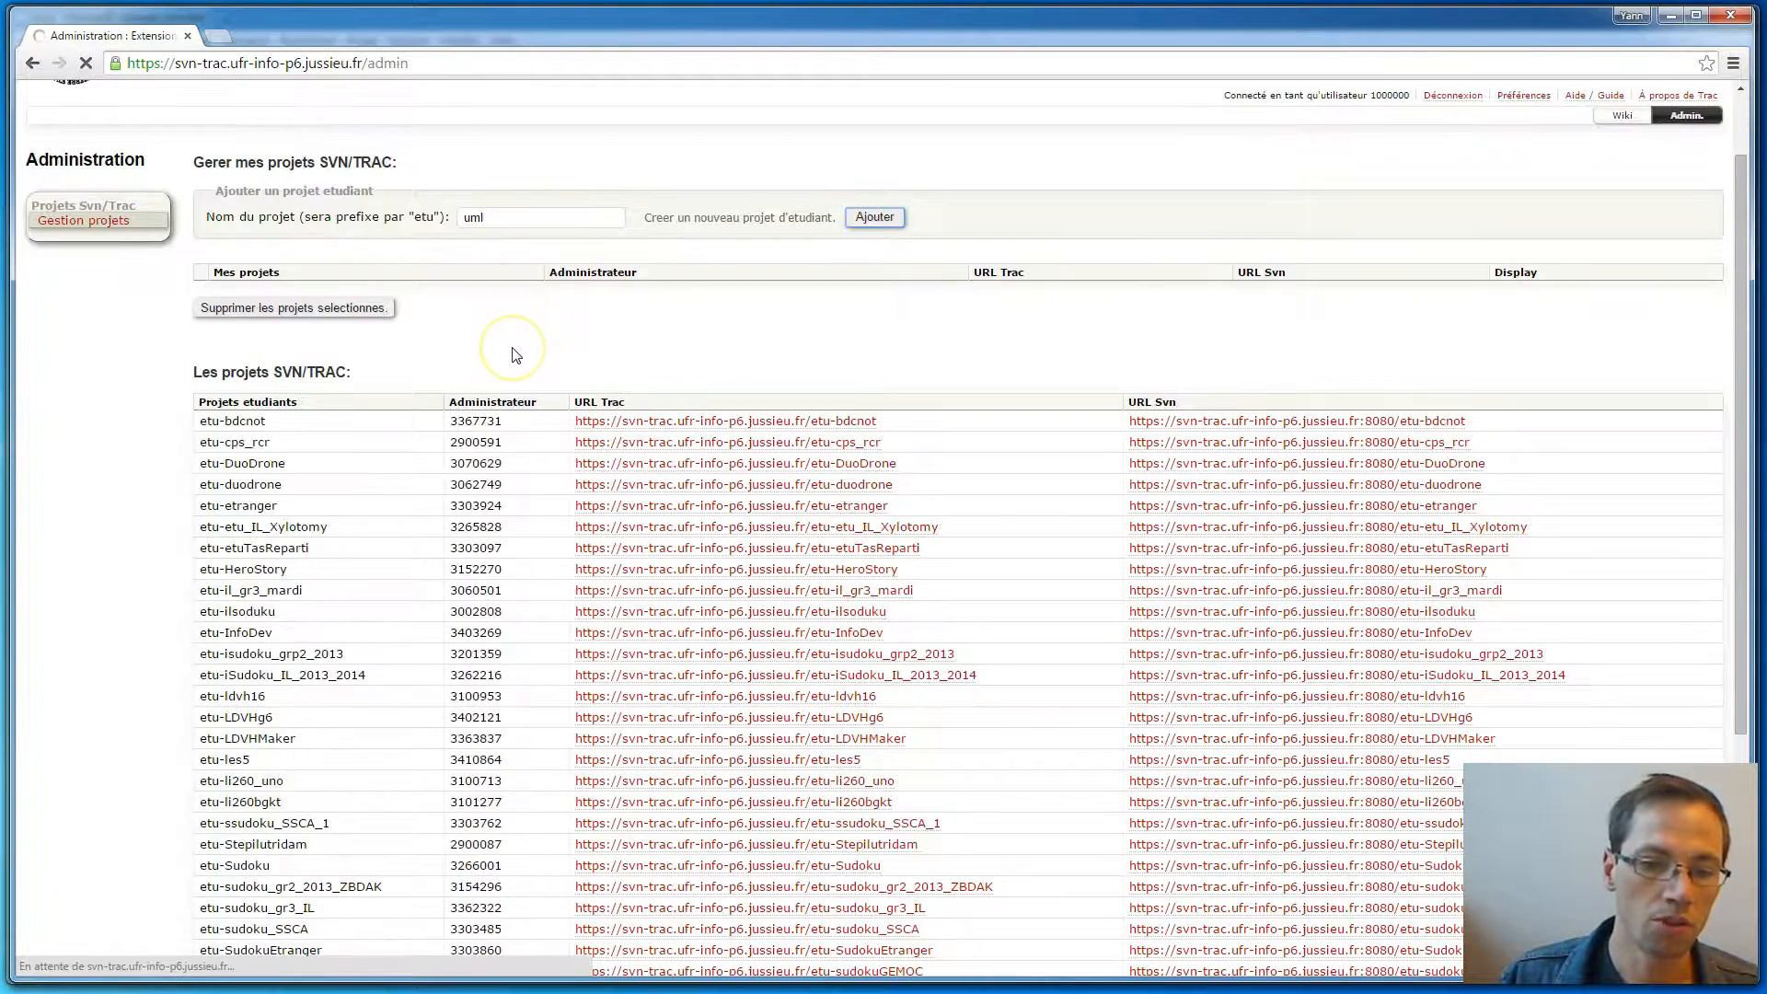
{"action": "scroll", "coordinate": [515, 356], "scroll_direction": "down", "scroll_amount": 5}
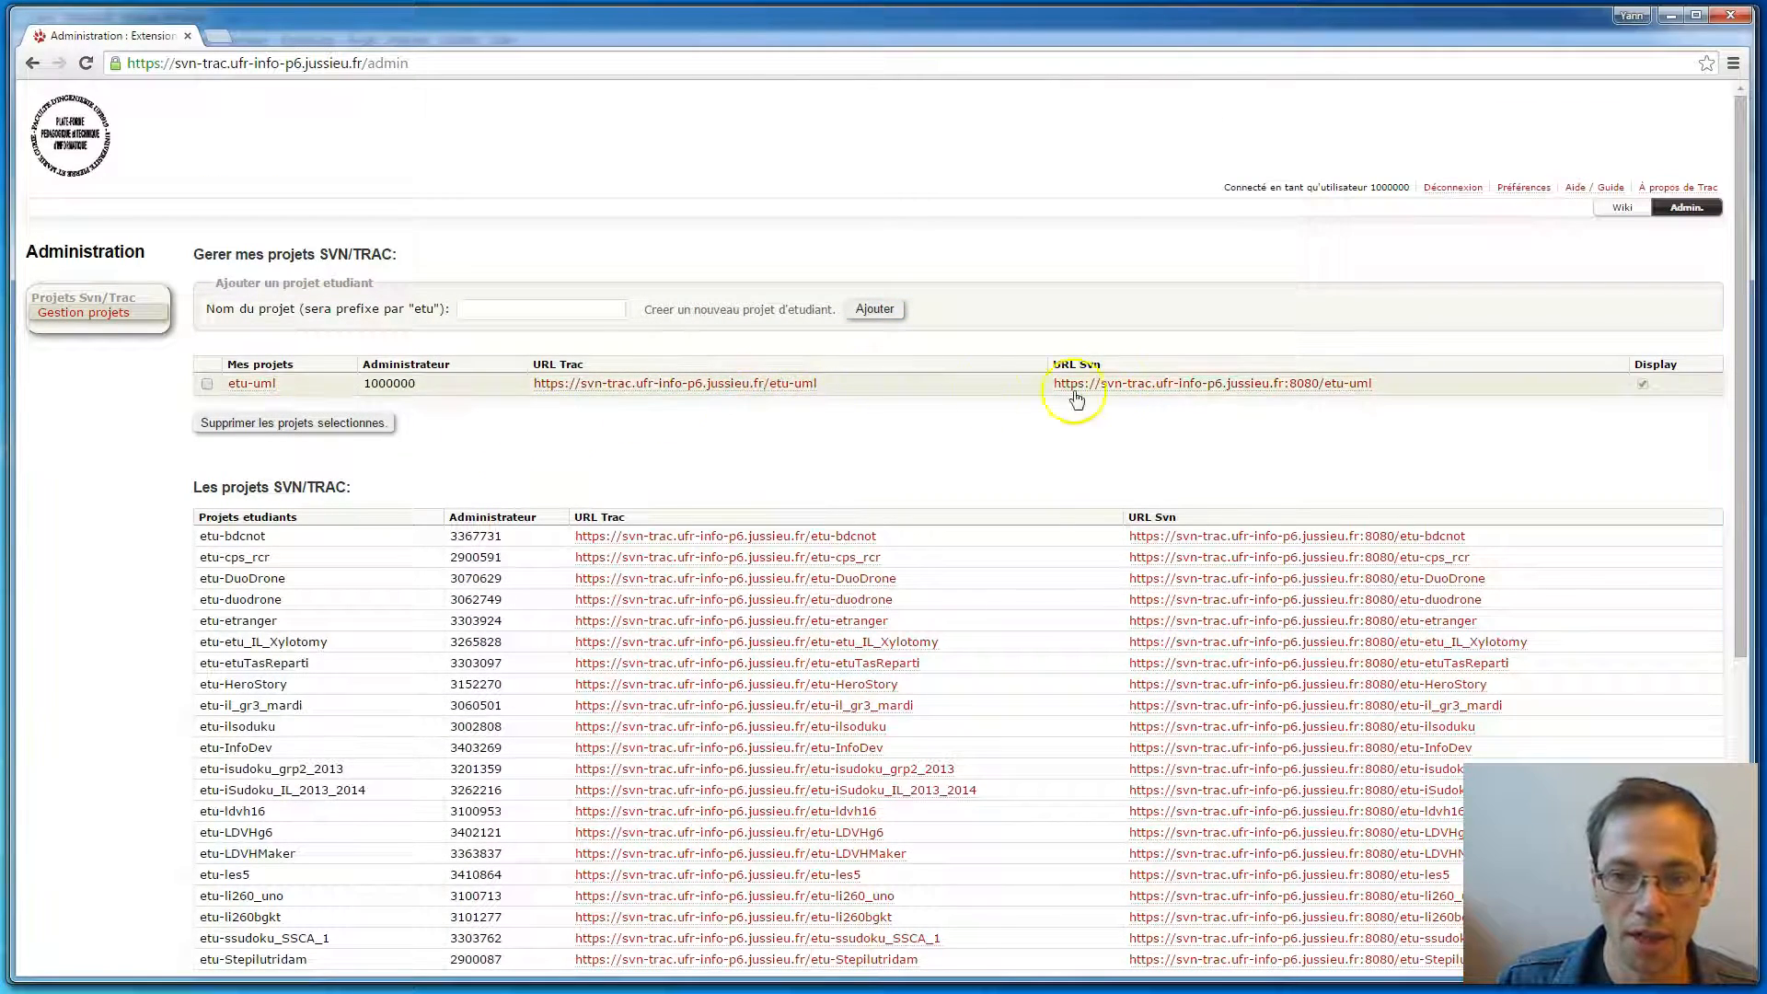
In the etu-uml project's administration, open the Subversion access rights and add a Subversion group named dev.
{"action": "left_click", "coordinate": [261, 390]}
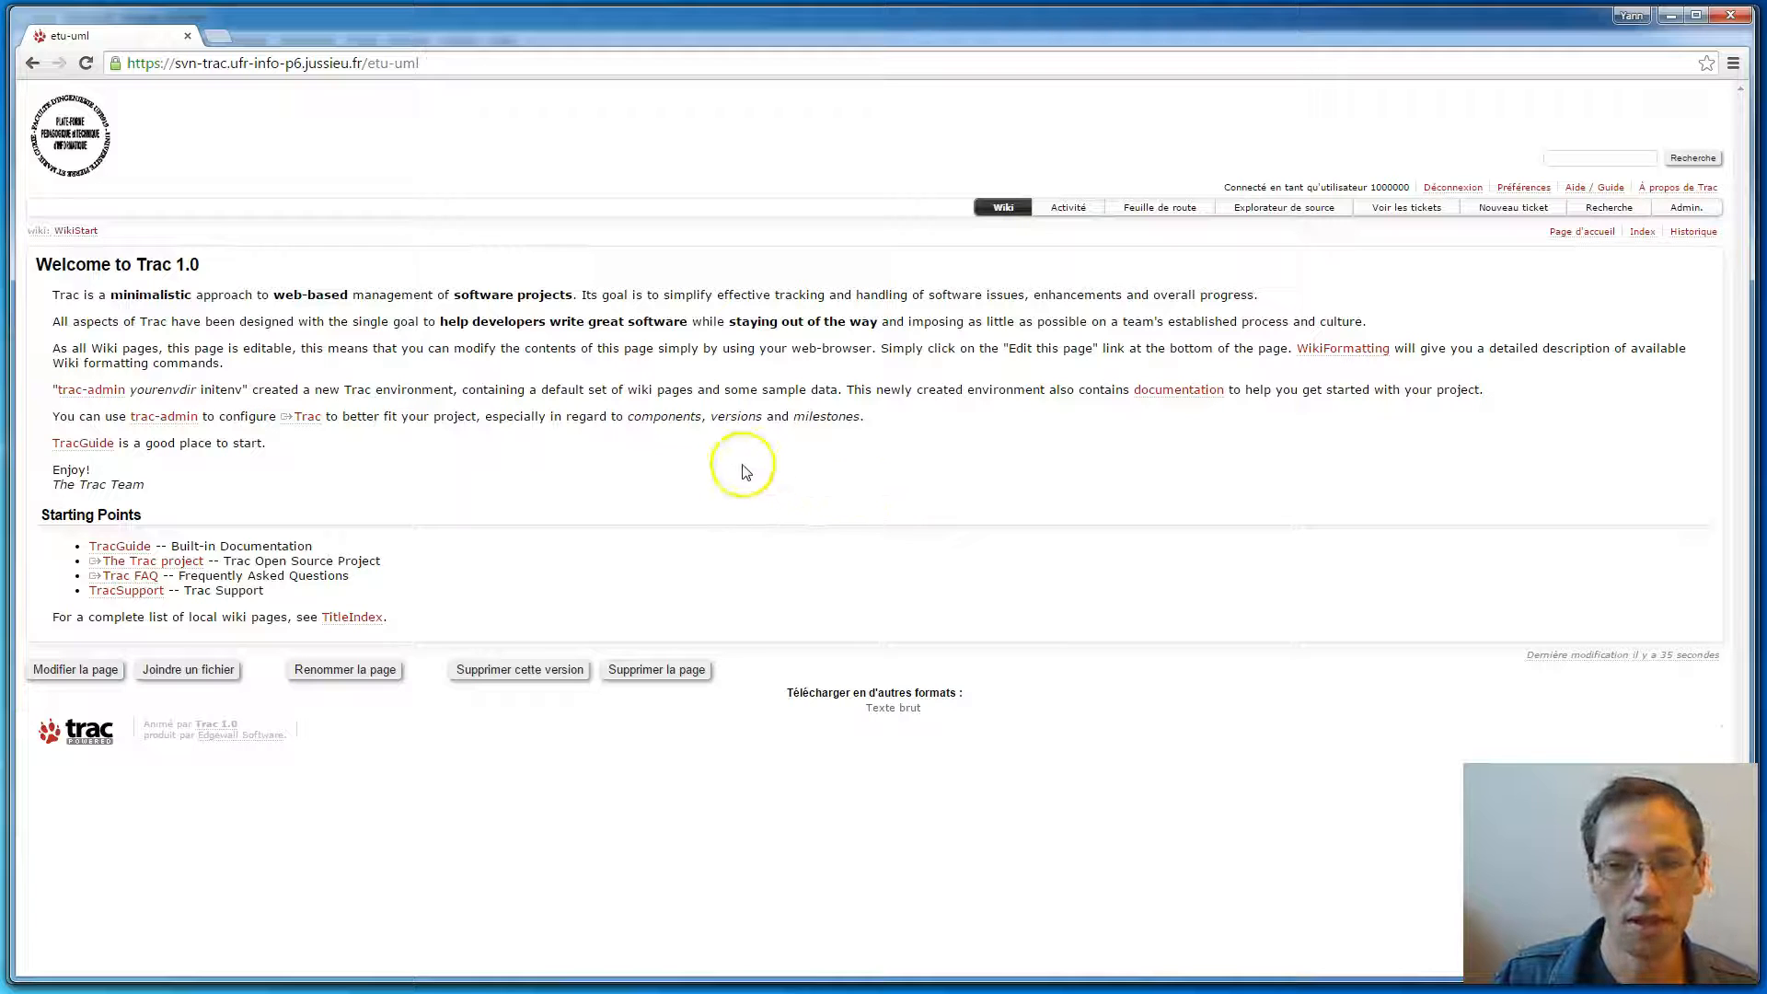
{"action": "left_click", "coordinate": [1677, 216]}
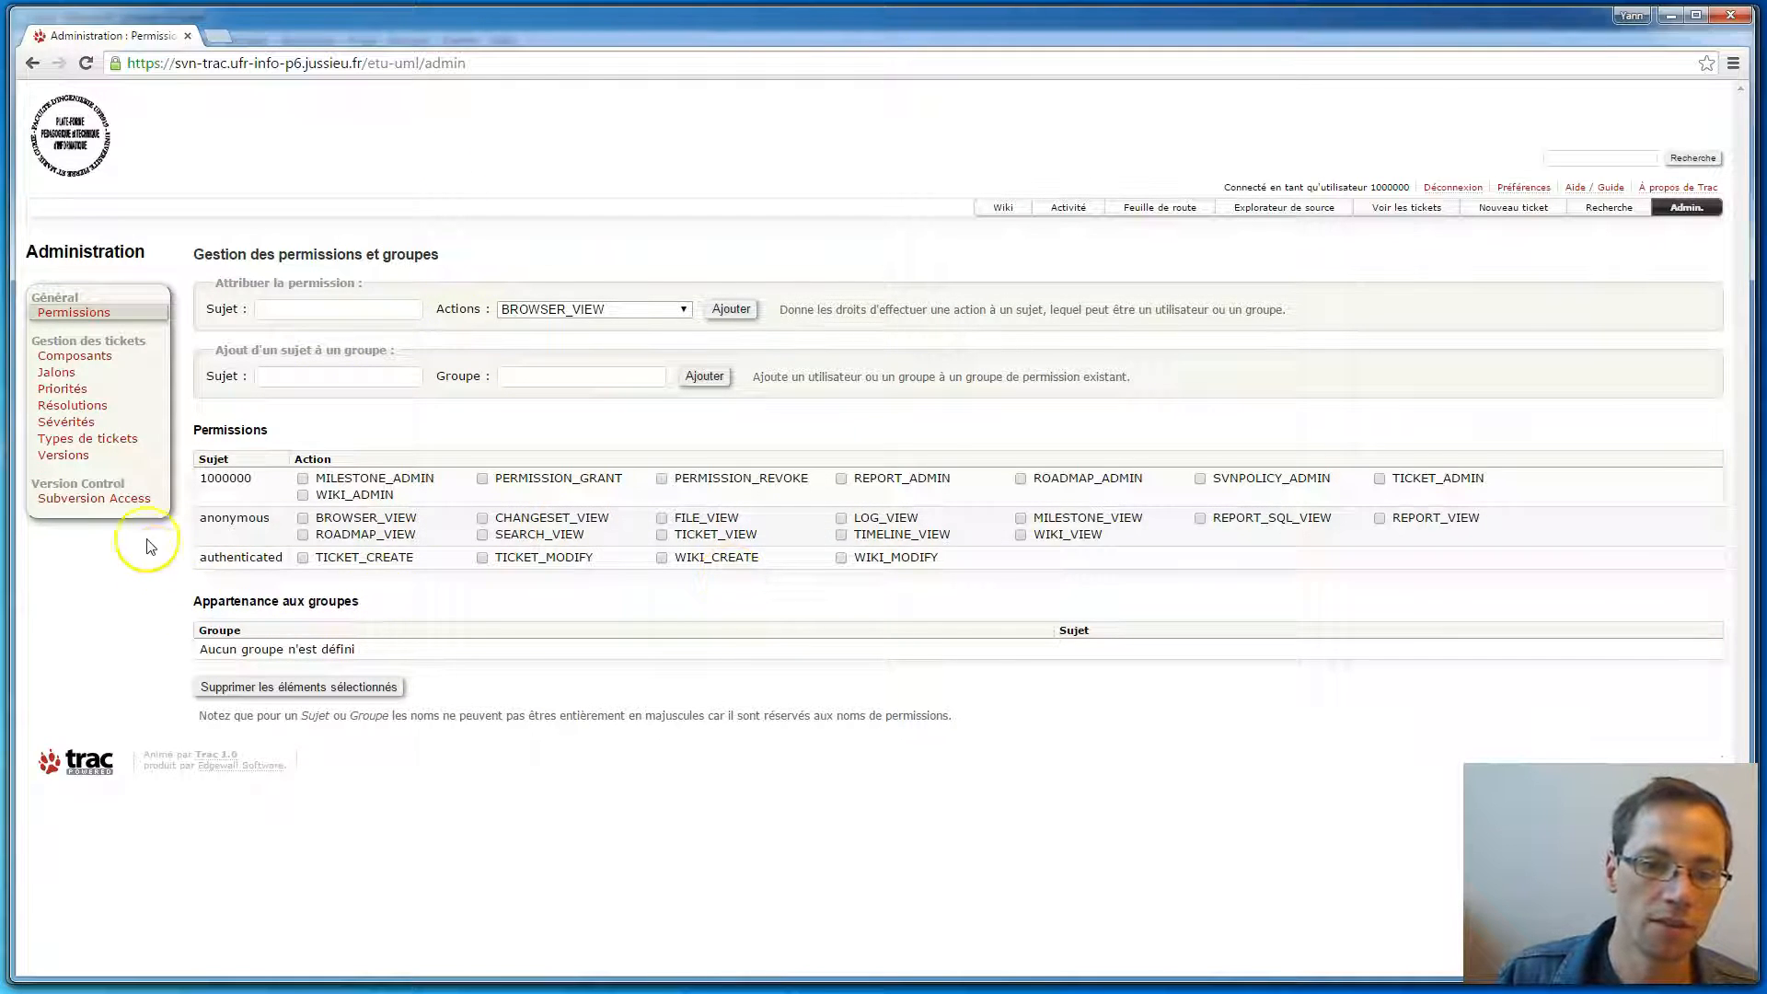
{"action": "left_click", "coordinate": [104, 501]}
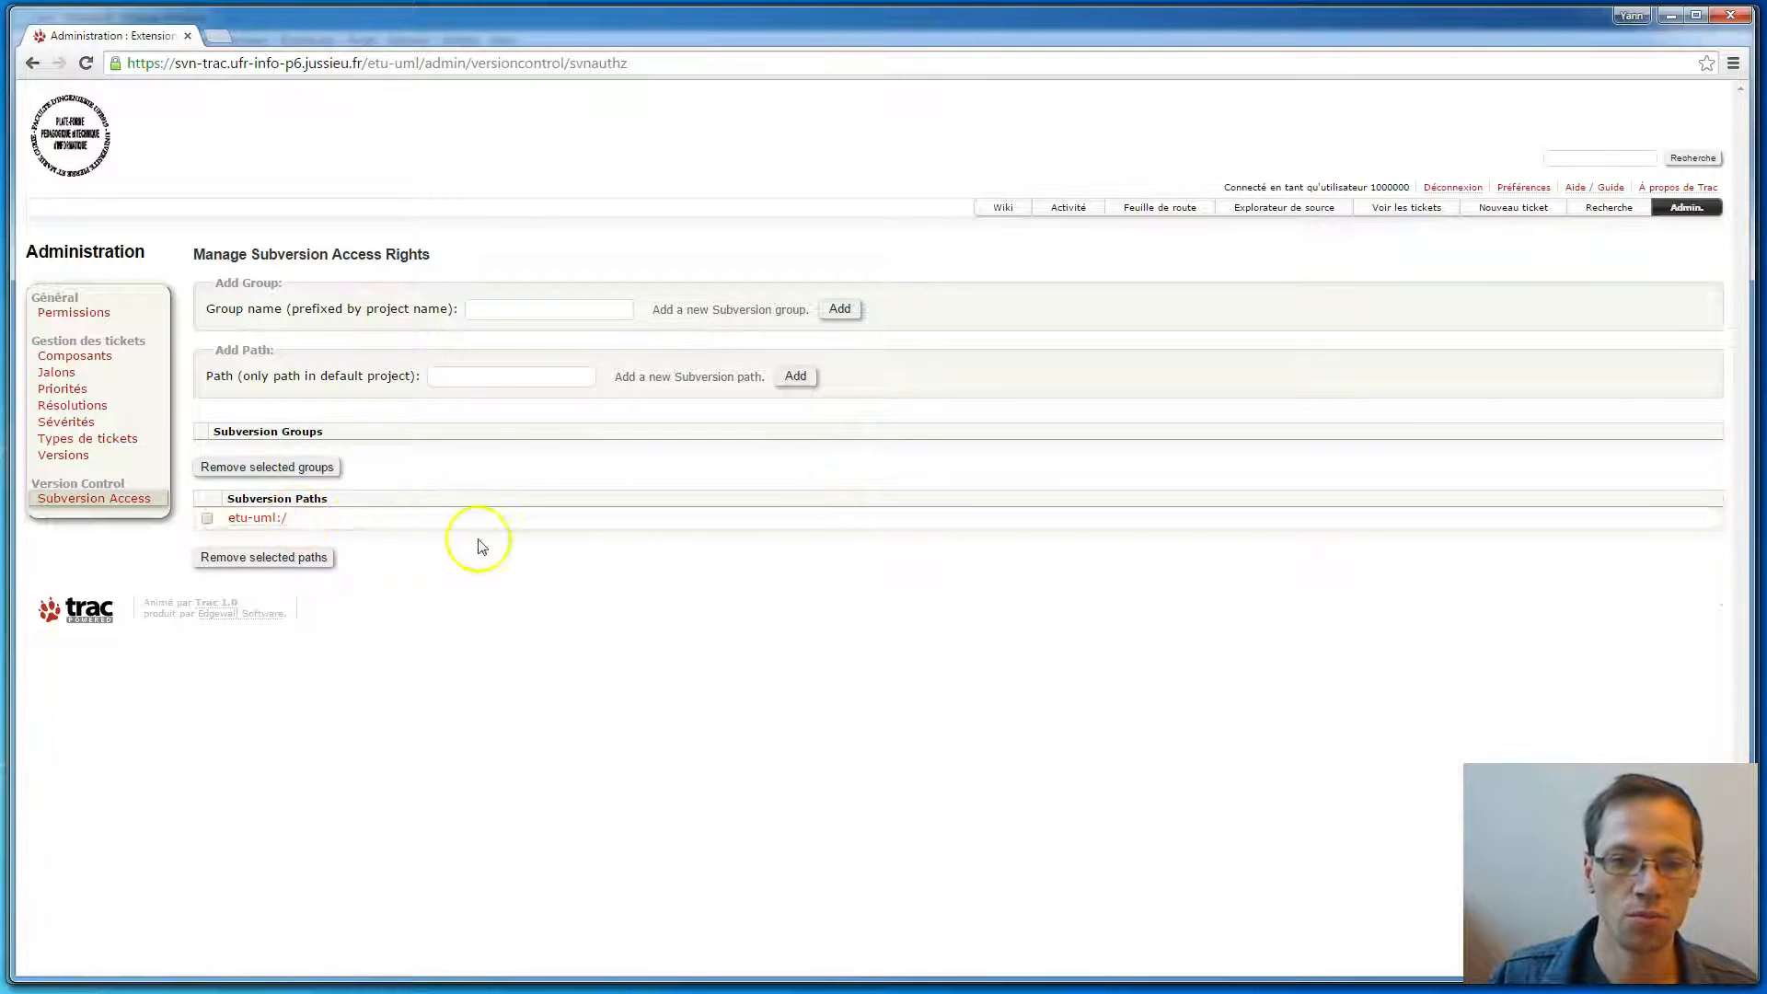
{"action": "left_click", "coordinate": [521, 311]}
{"action": "left_click", "coordinate": [570, 316]}
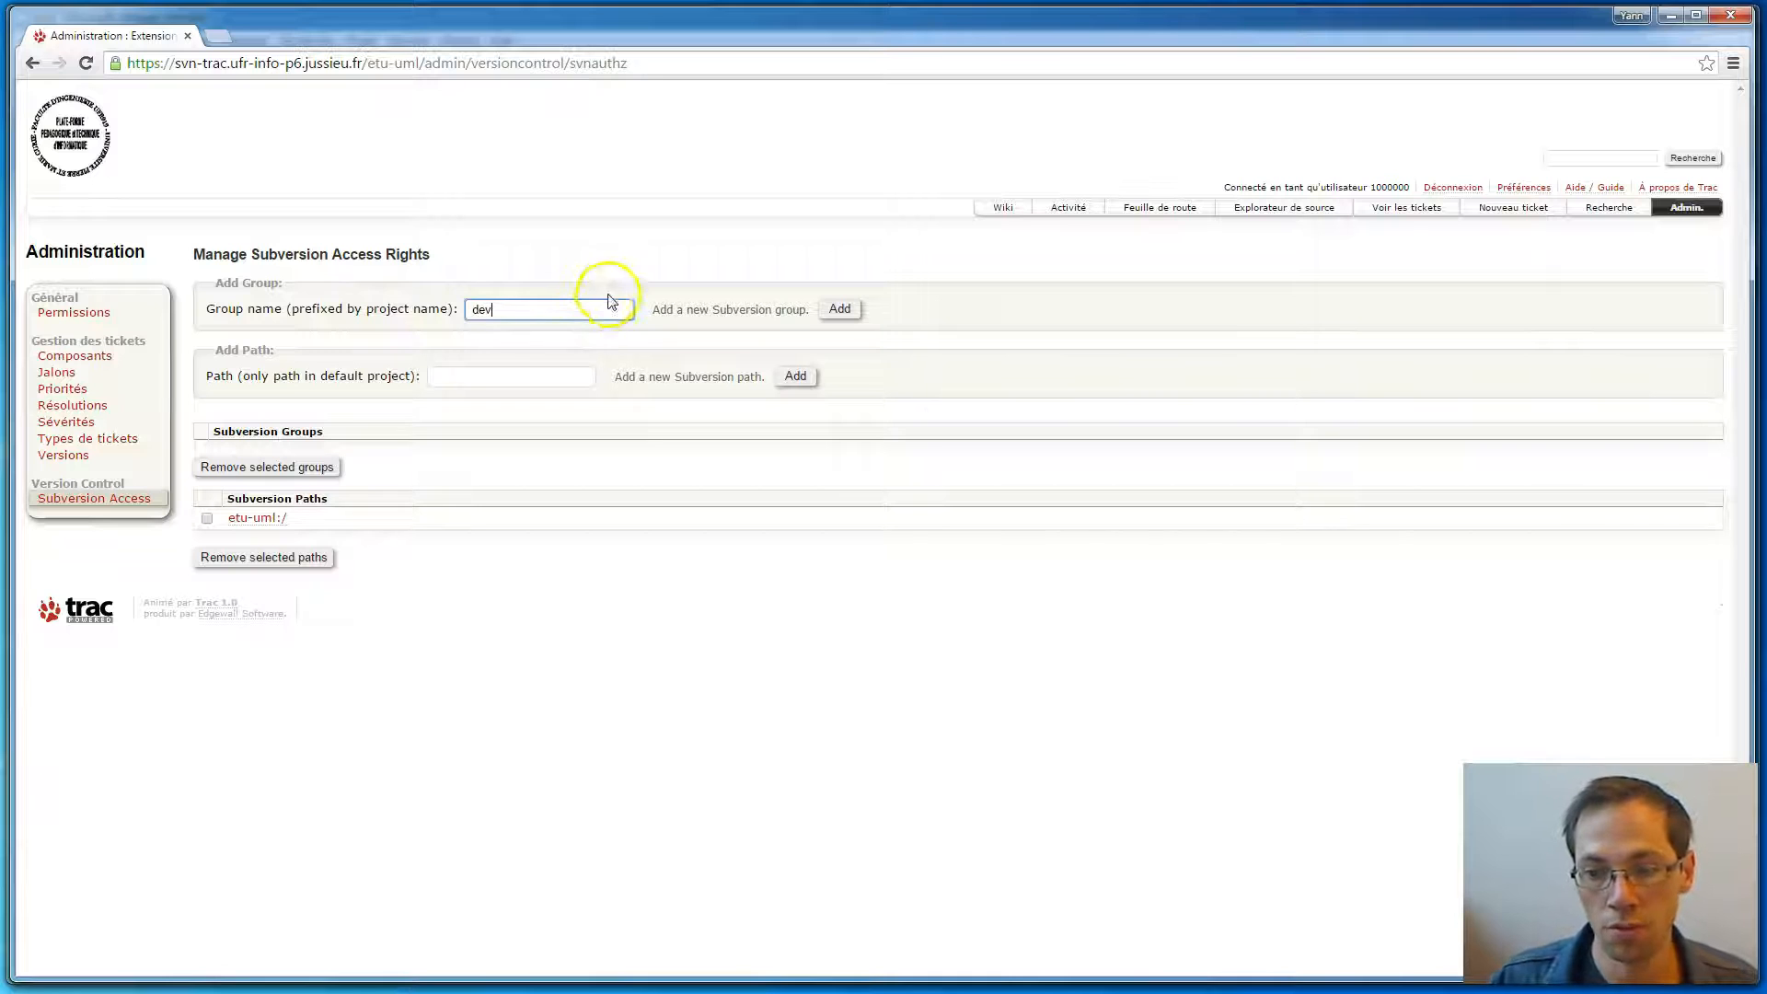
{"action": "left_click", "coordinate": [838, 310]}
{"action": "left_click", "coordinate": [837, 310]}
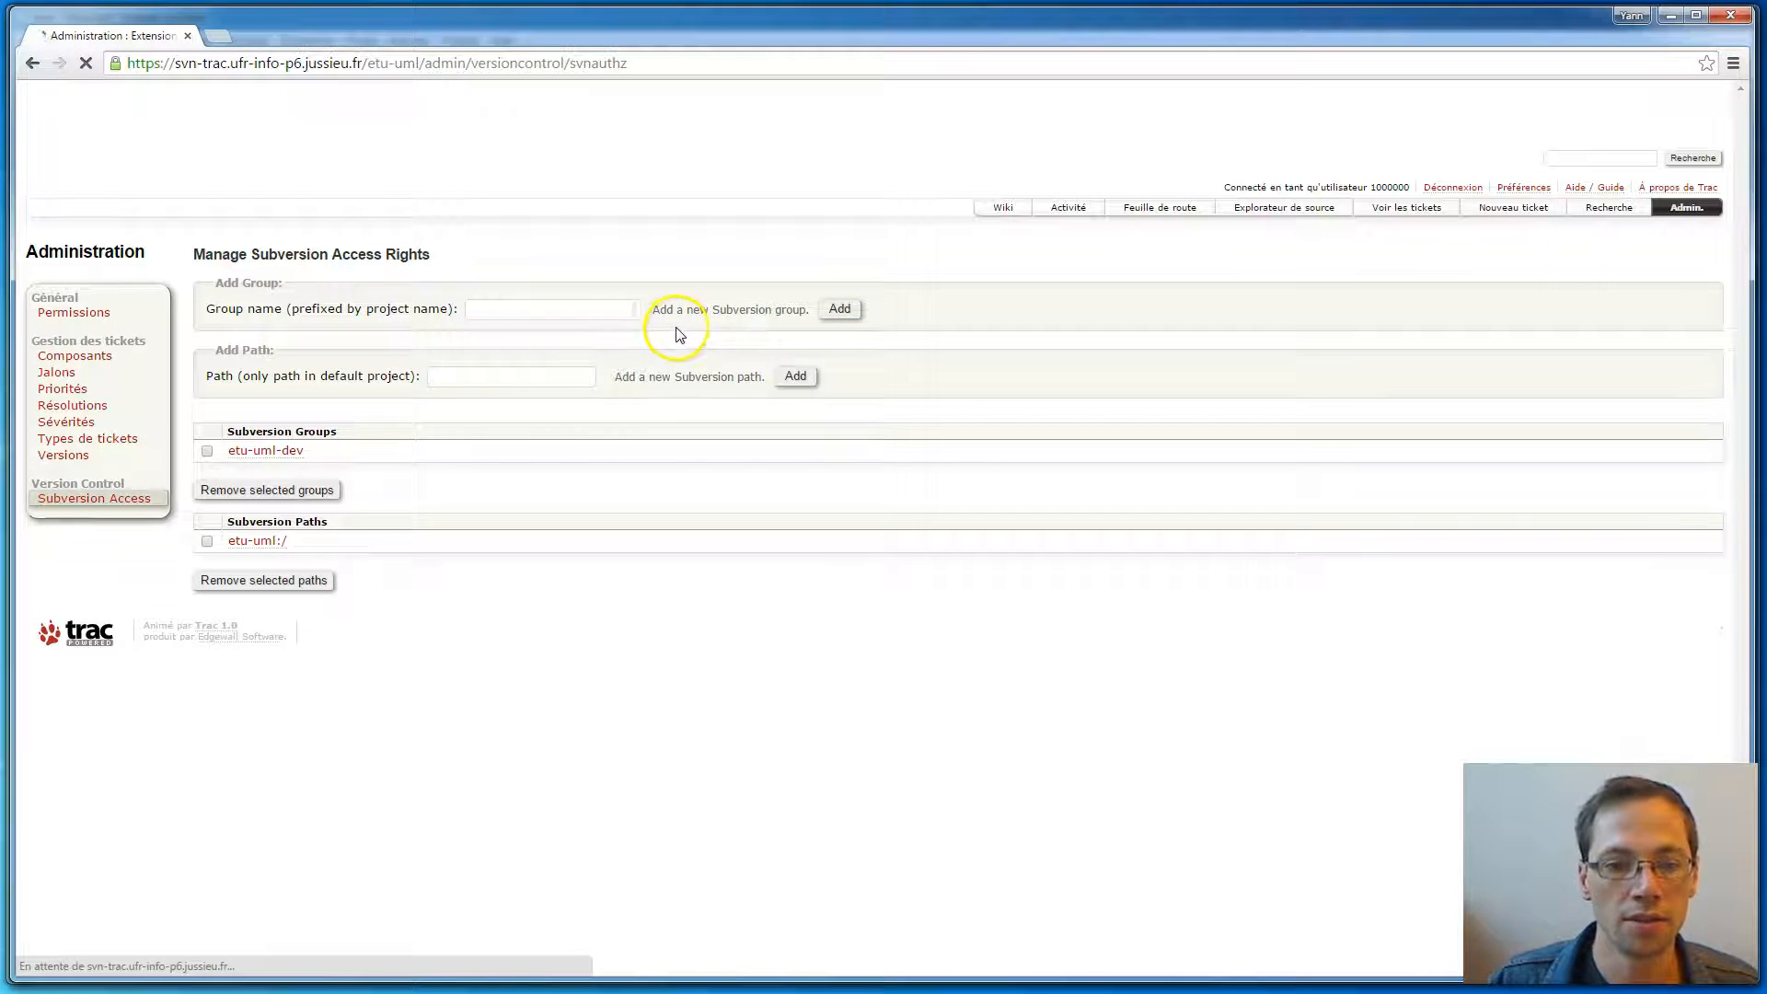
Add two students by their student numbers as members of the etu-uml-dev group.
{"action": "left_click", "coordinate": [276, 451]}
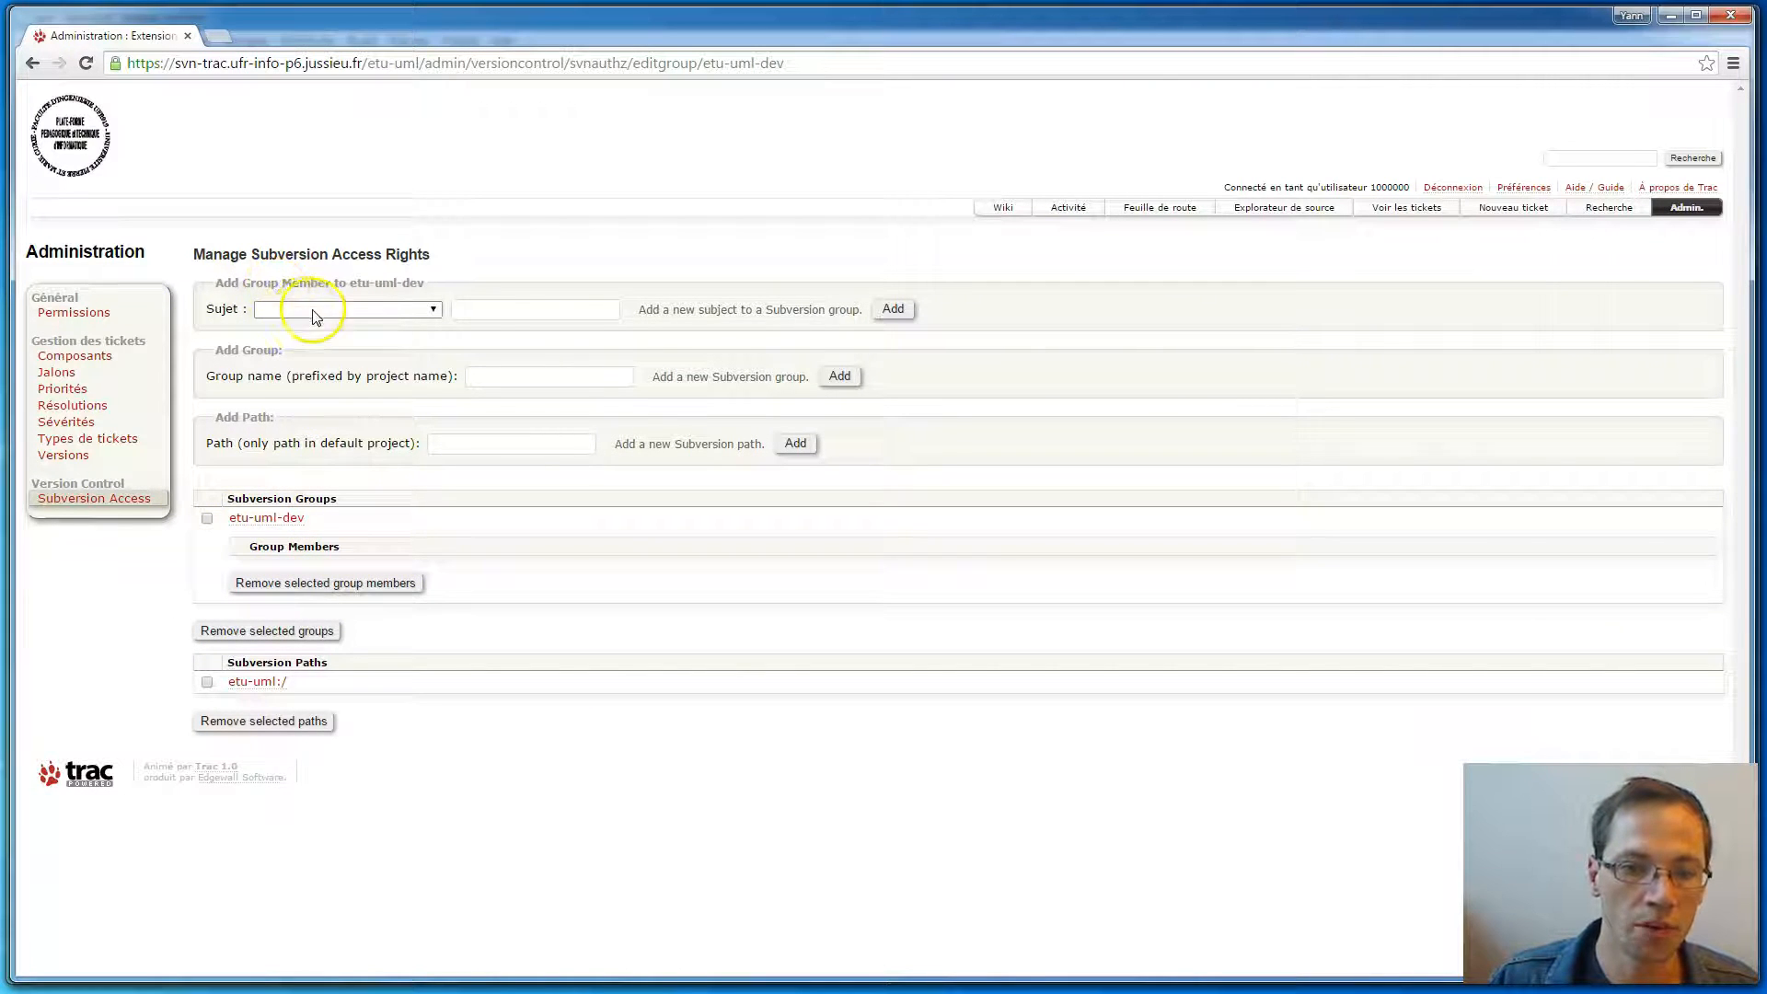
{"action": "left_click", "coordinate": [555, 313]}
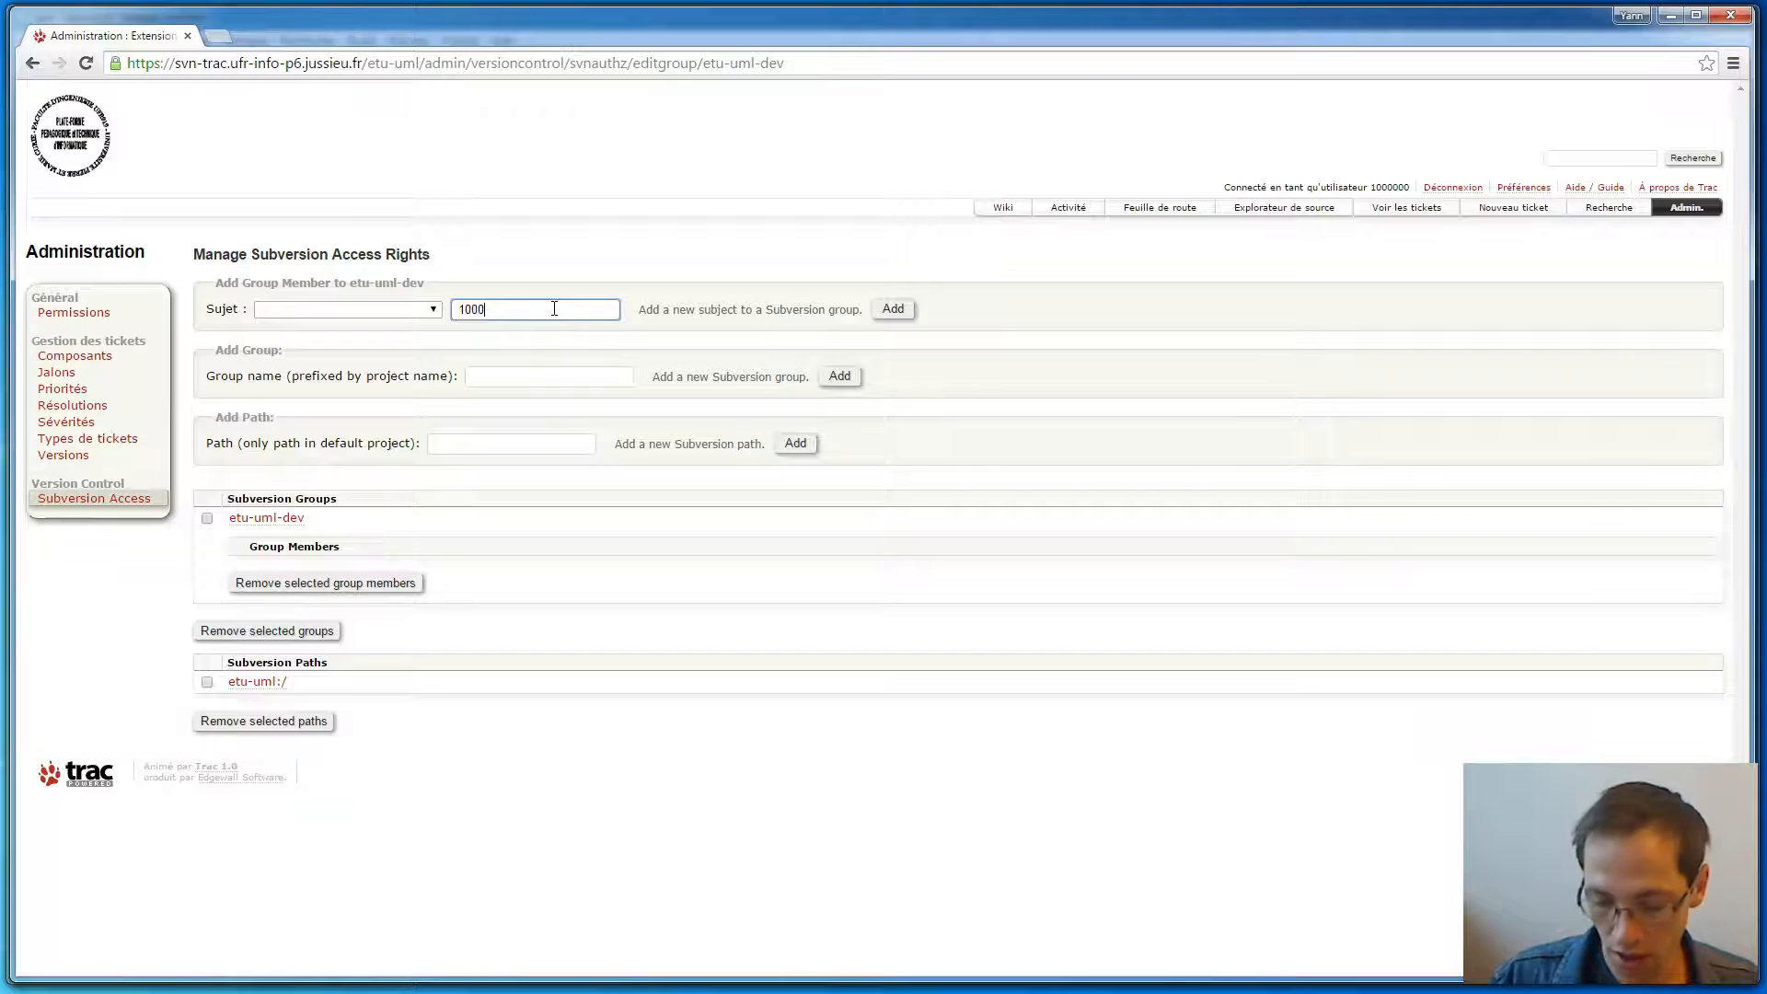
{"action": "type", "text": "1000100"}
{"action": "left_click", "coordinate": [892, 309]}
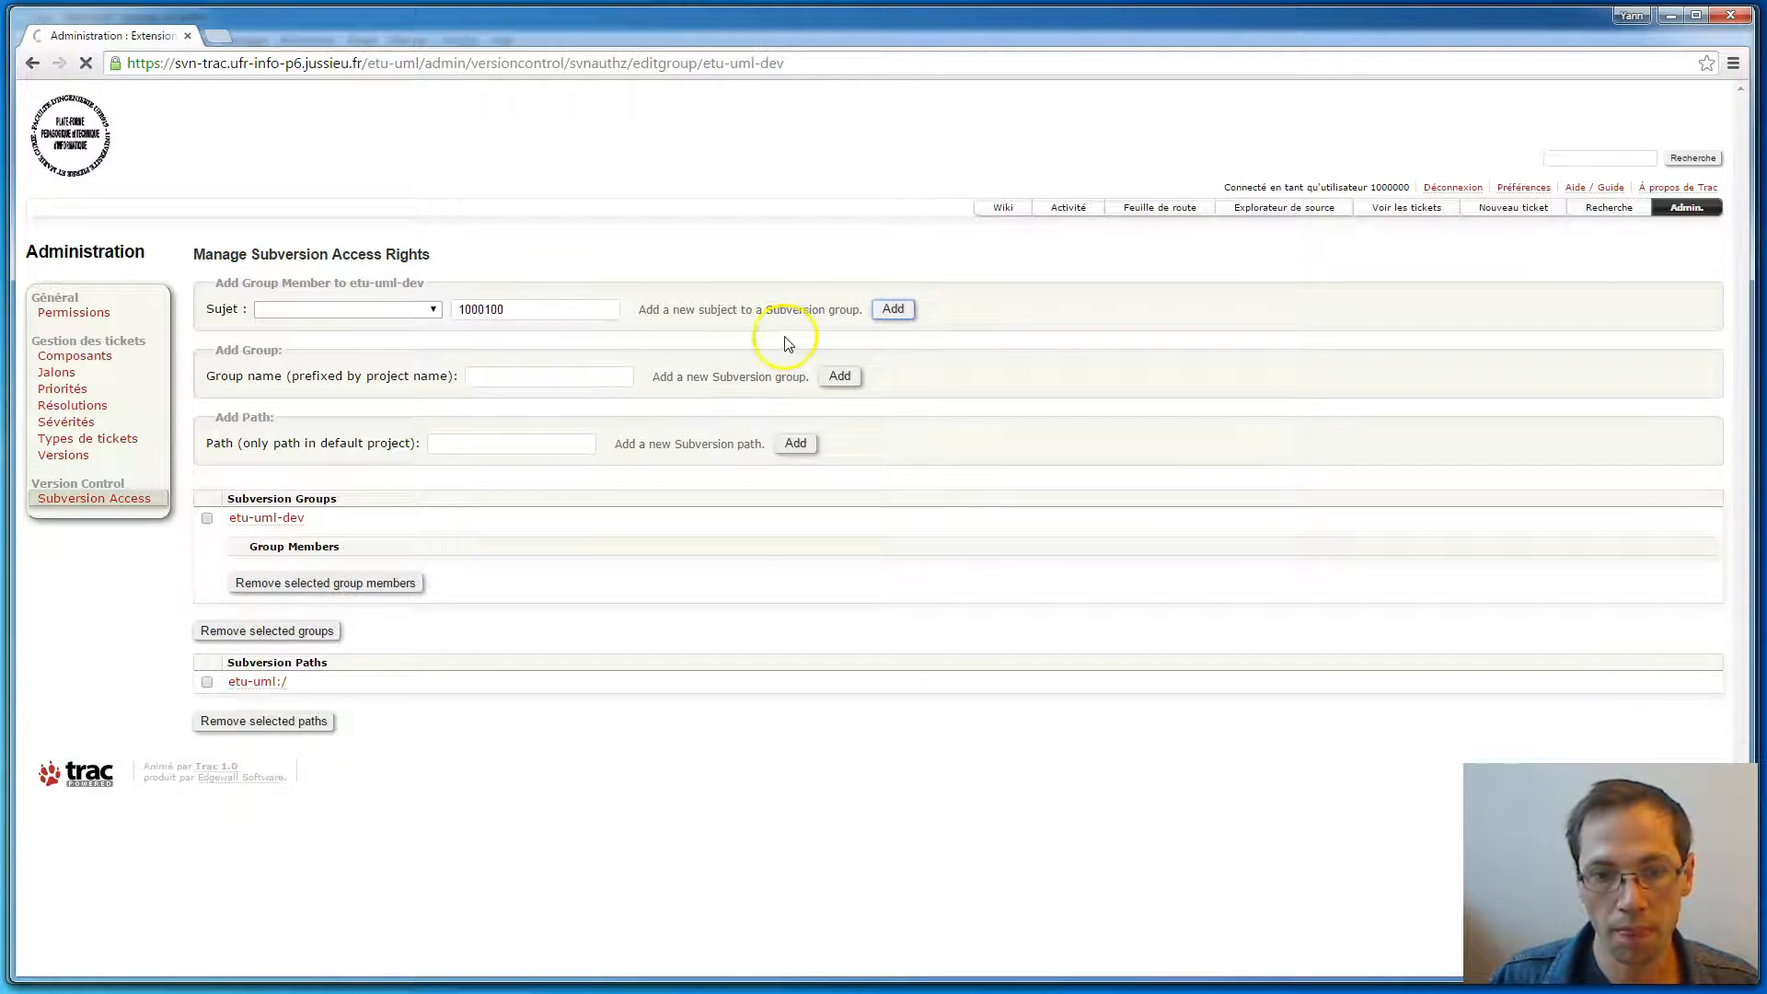
{"action": "left_click", "coordinate": [531, 309]}
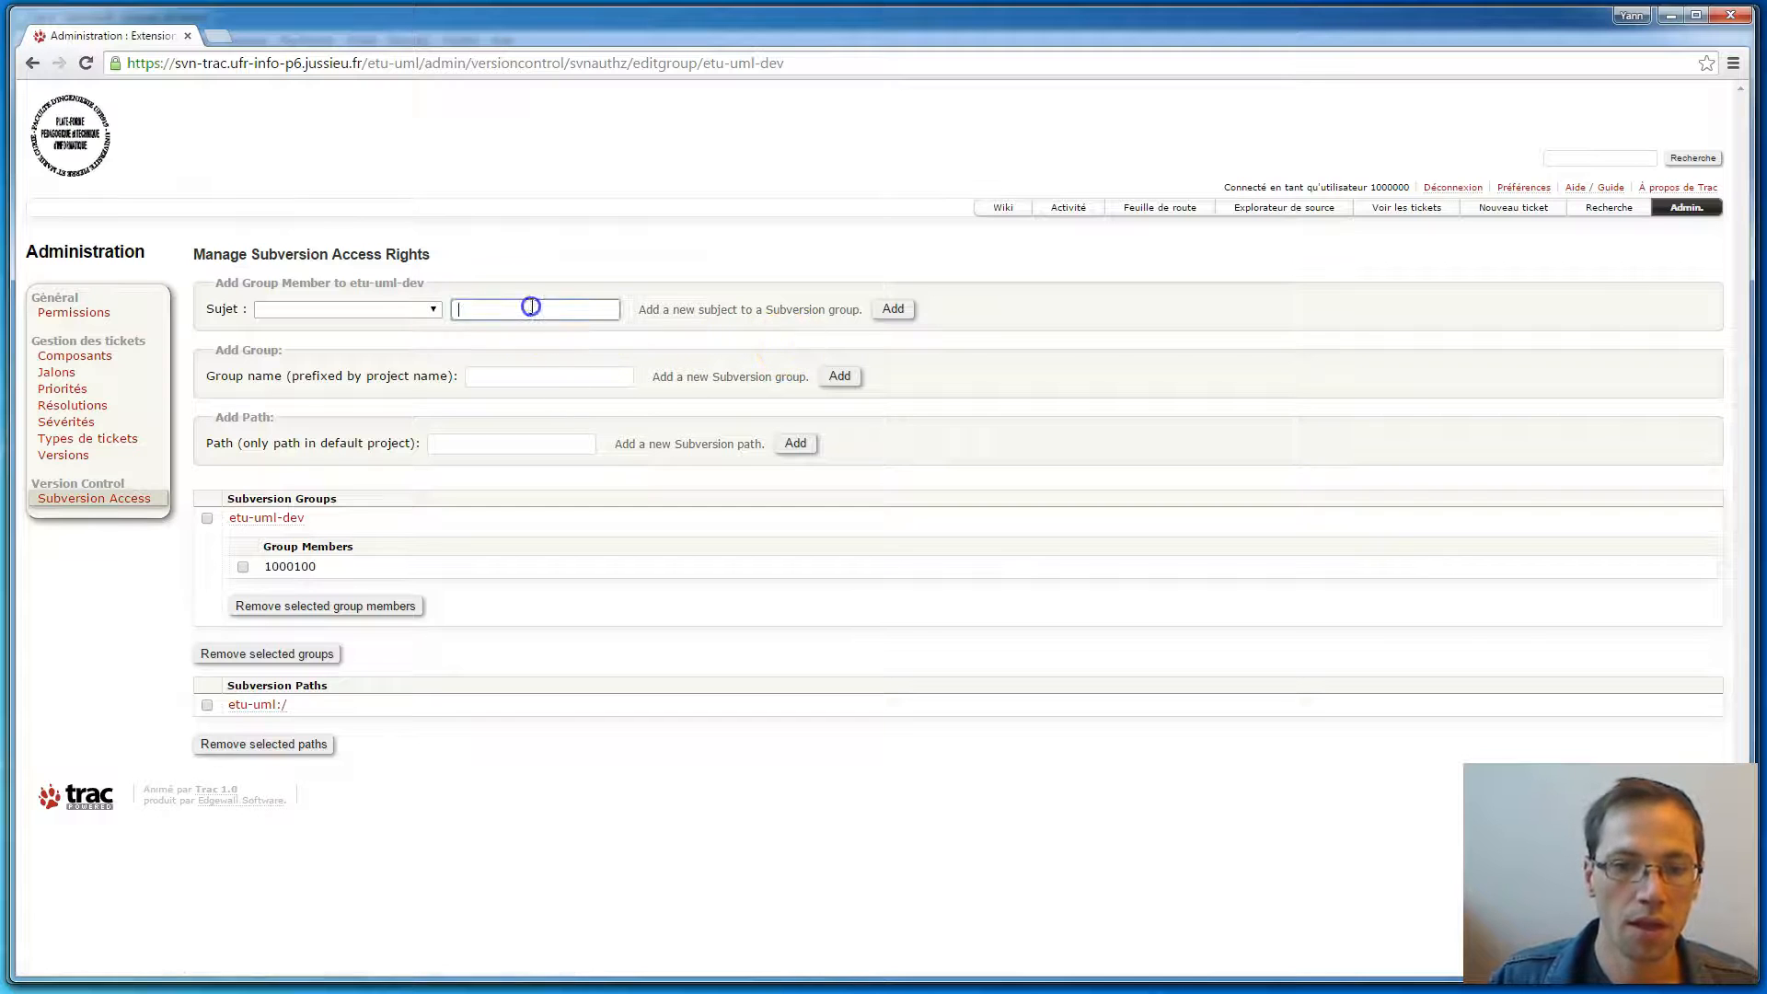
{"action": "type", "text": "1000200"}
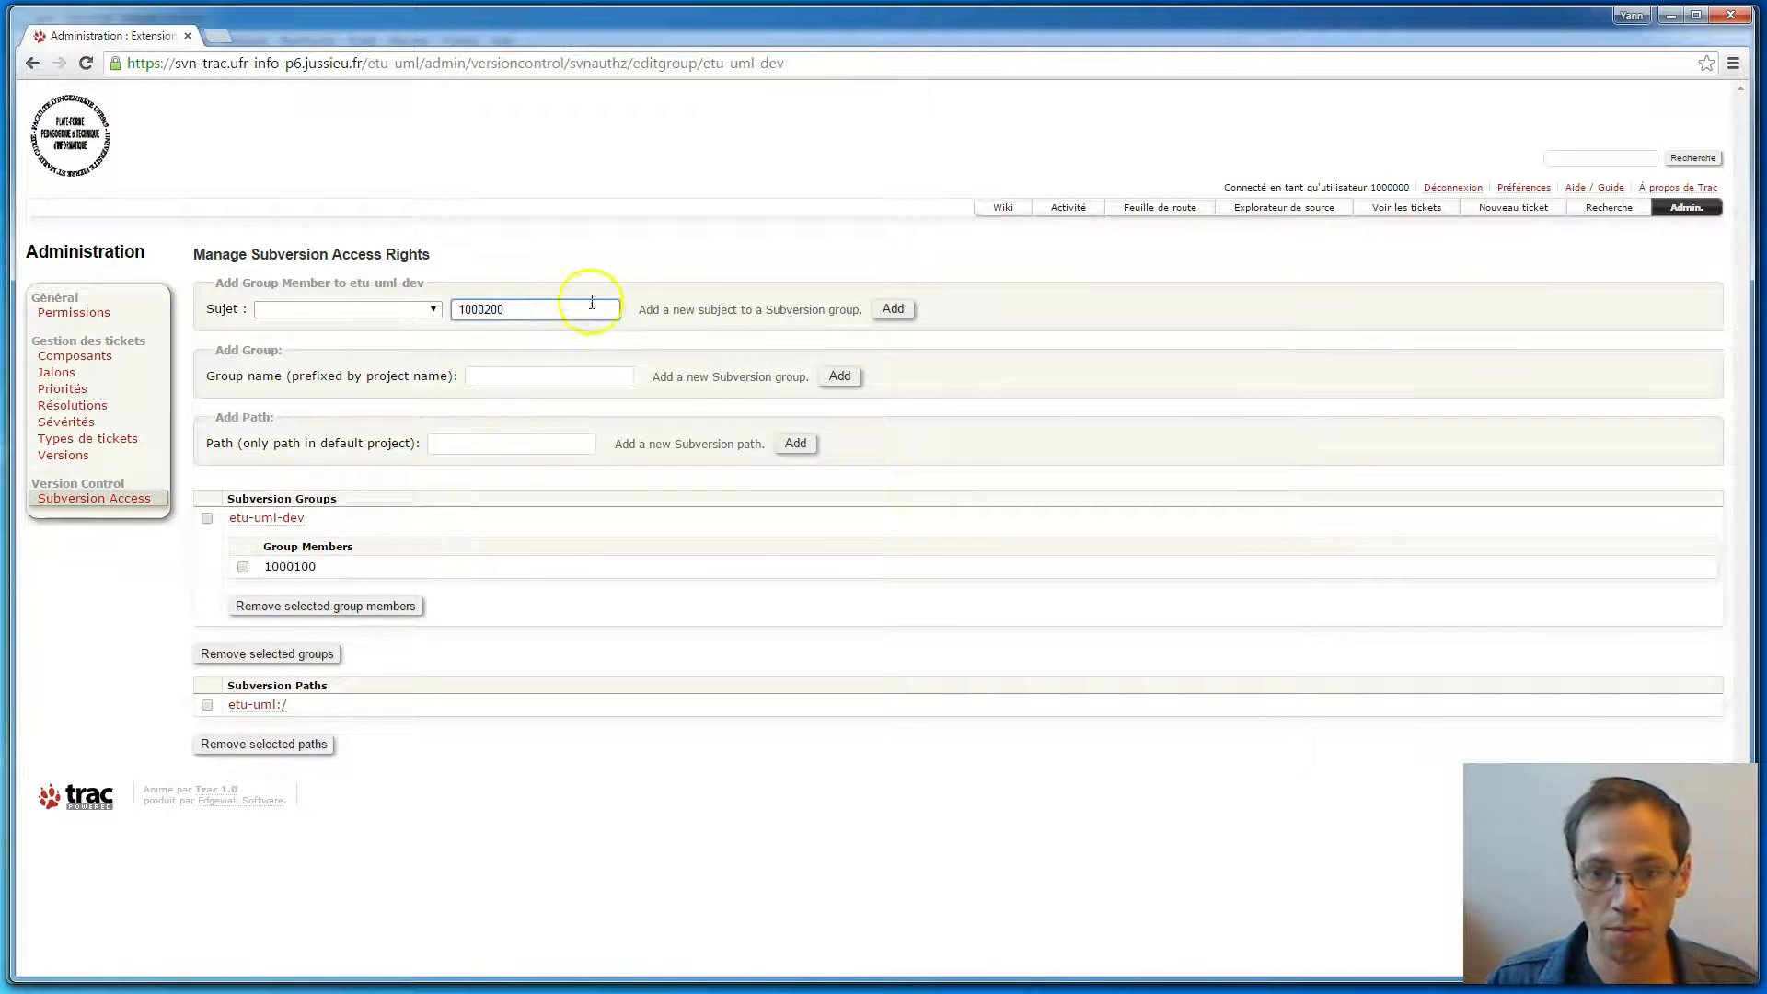
{"action": "left_click", "coordinate": [892, 308]}
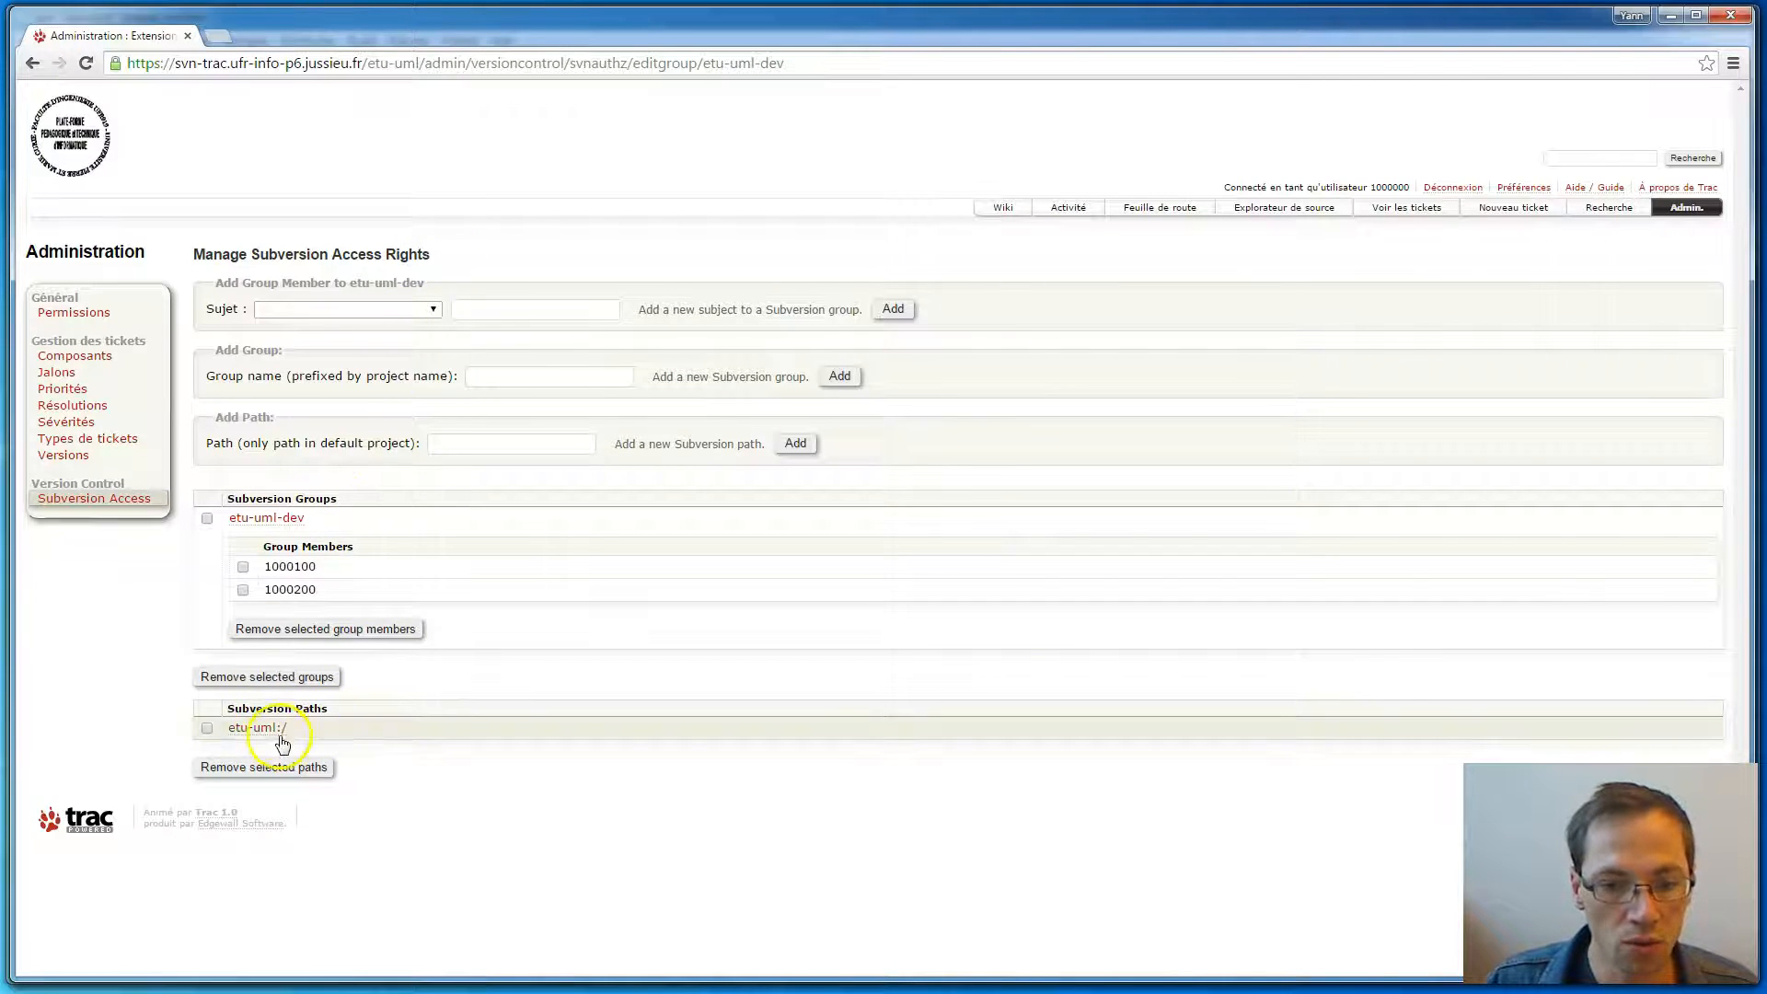
Add etu-uml-dev as a member of the Subversion path etu-uml:/ with read and write rights.
{"action": "left_click", "coordinate": [266, 730]}
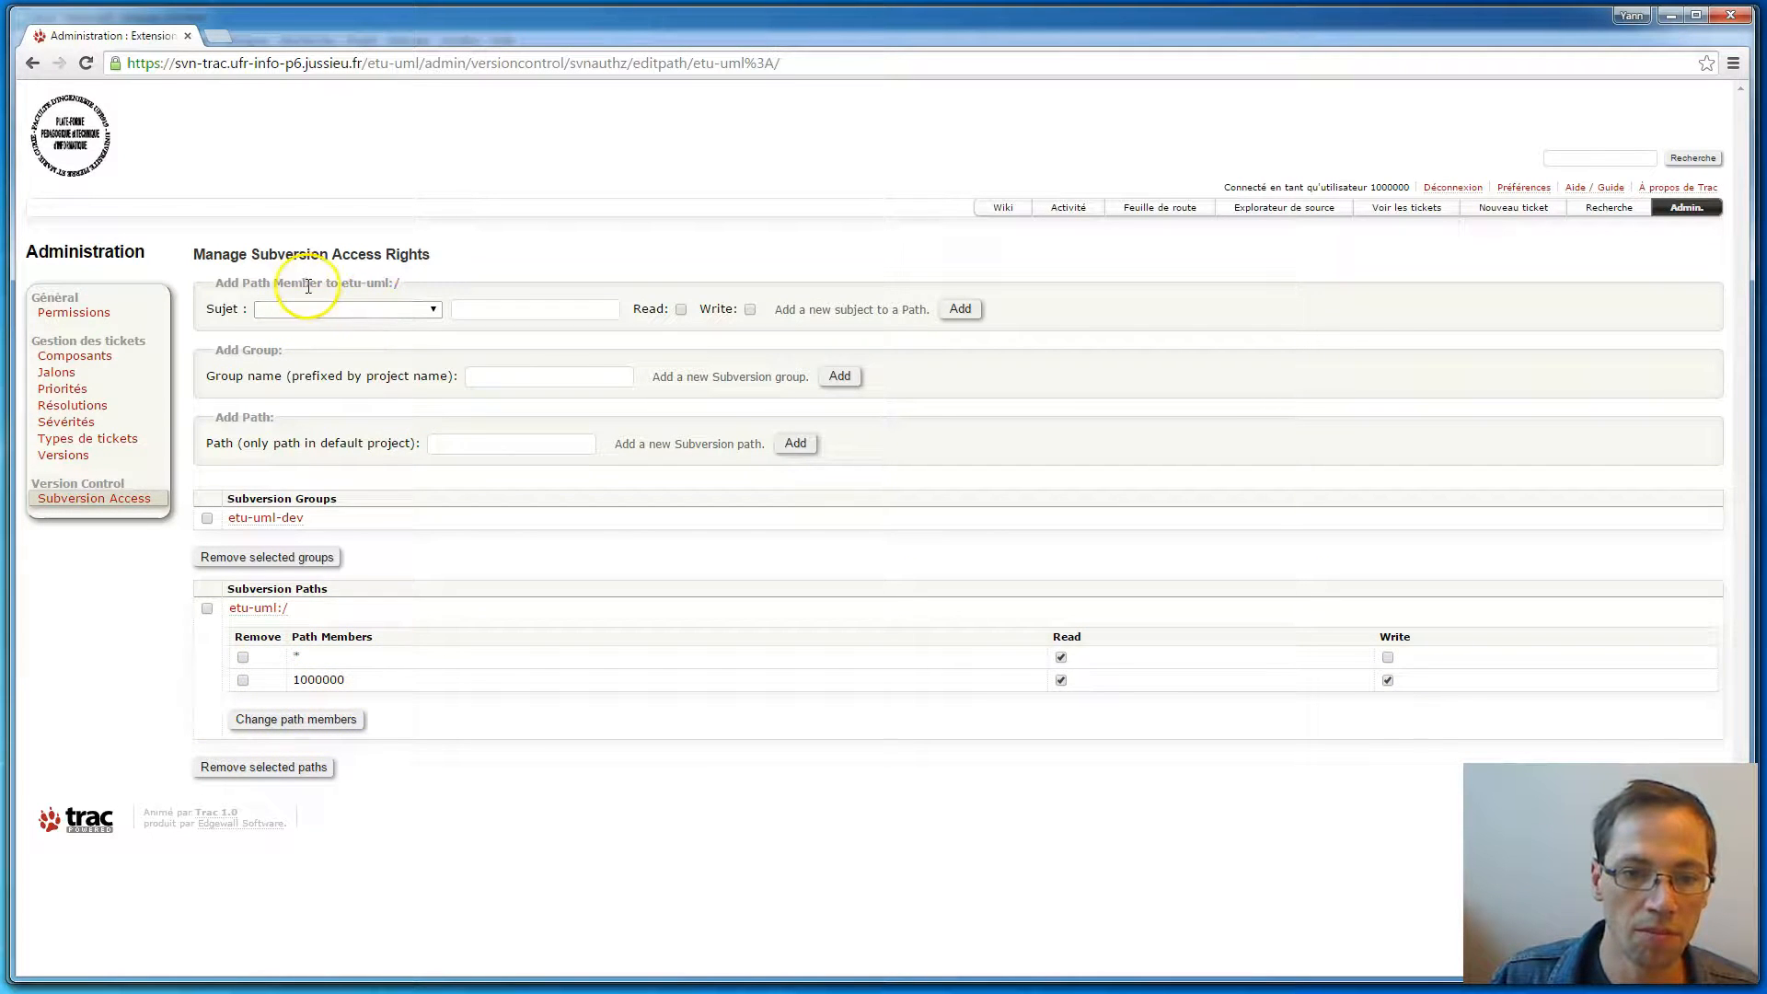
{"action": "left_click", "coordinate": [505, 308]}
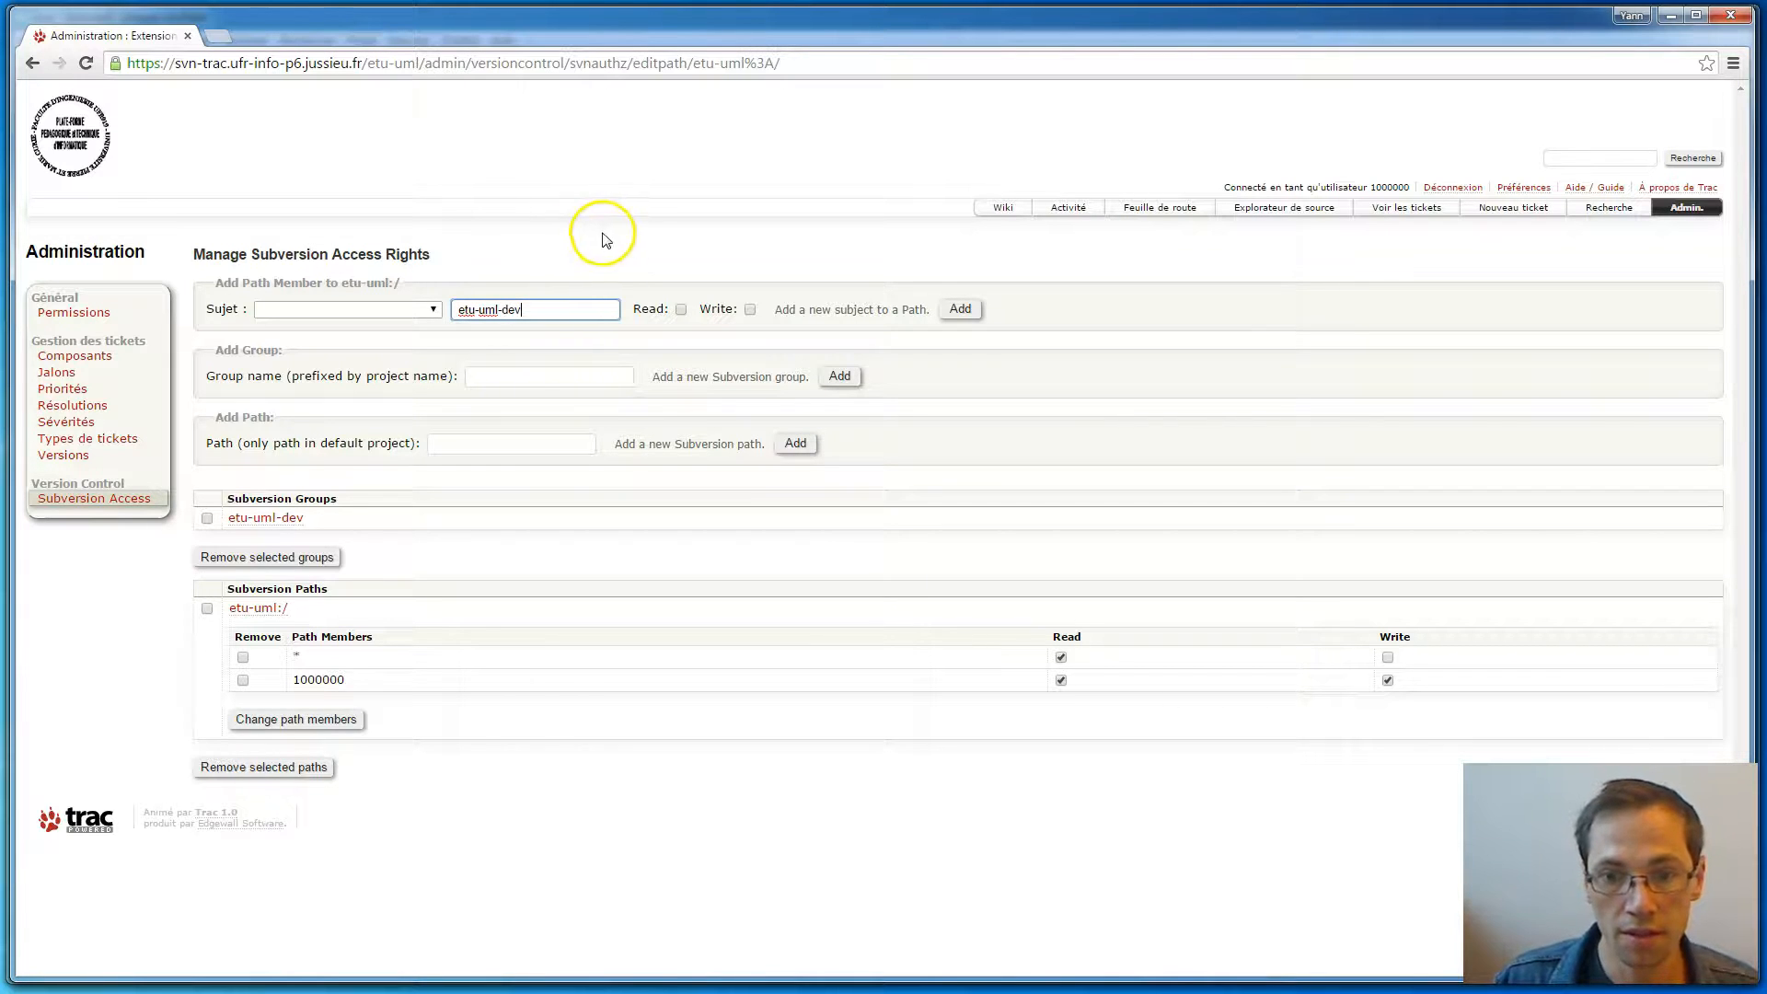
{"action": "left_click", "coordinate": [681, 310]}
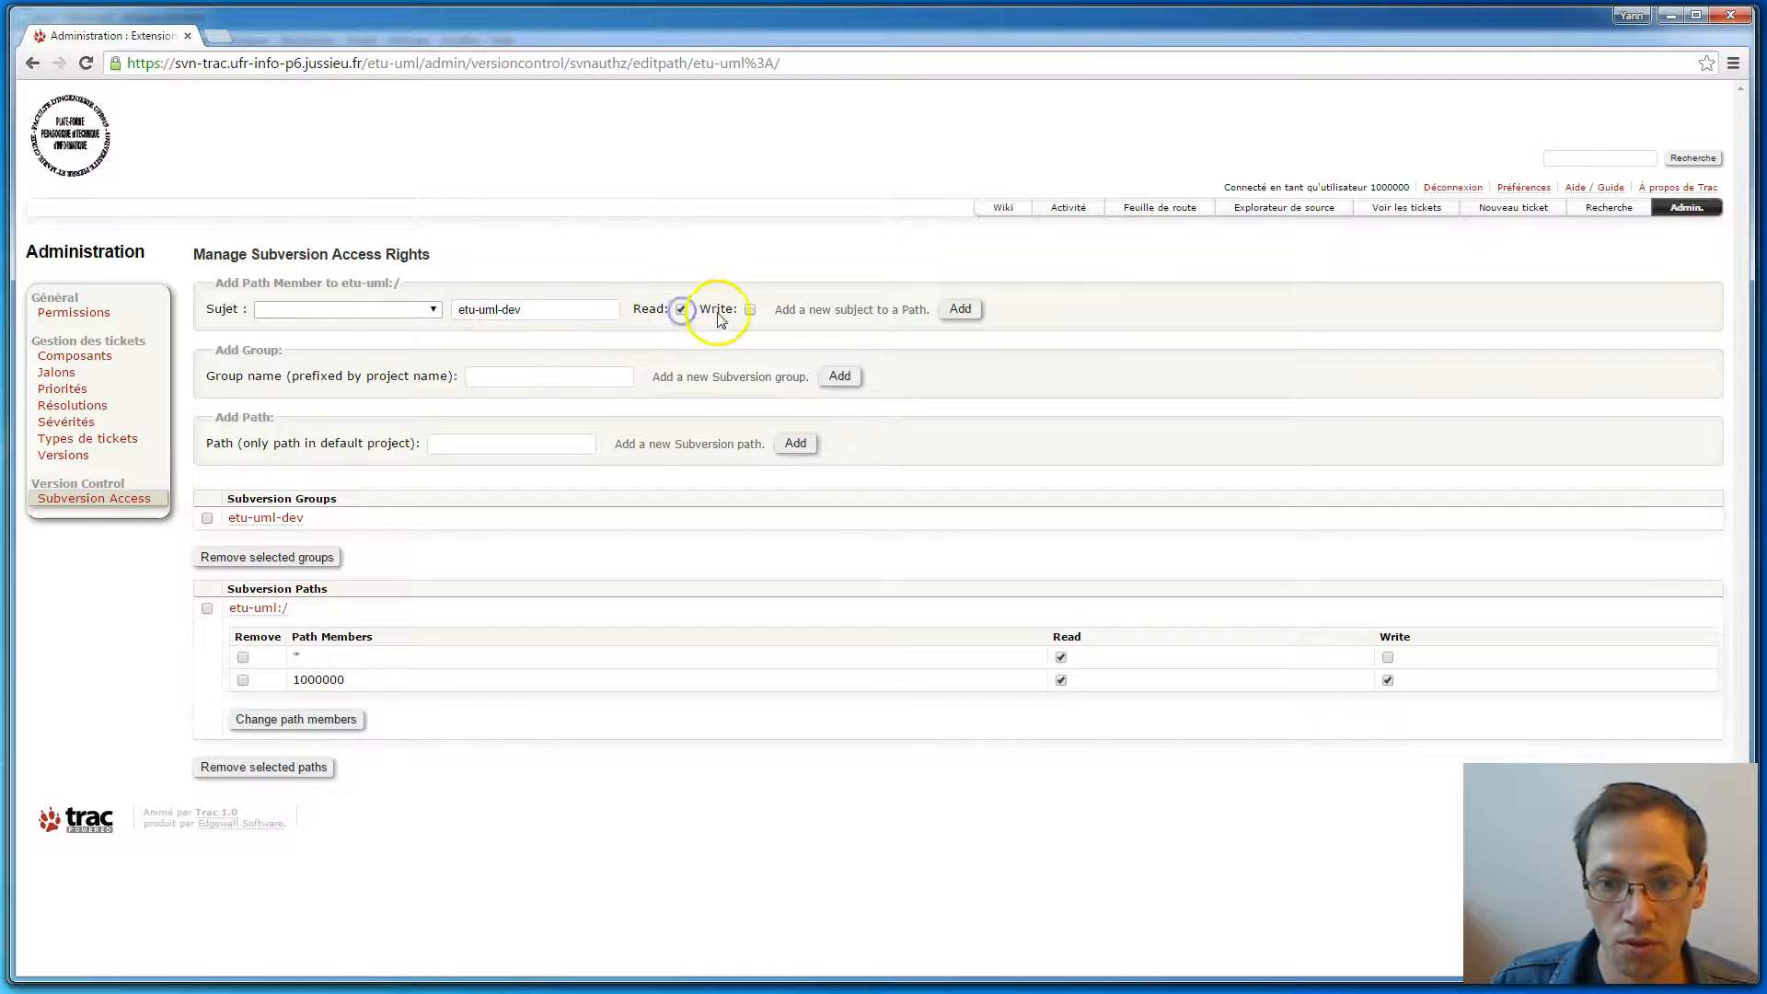
{"action": "left_click", "coordinate": [750, 310]}
{"action": "left_click", "coordinate": [968, 316]}
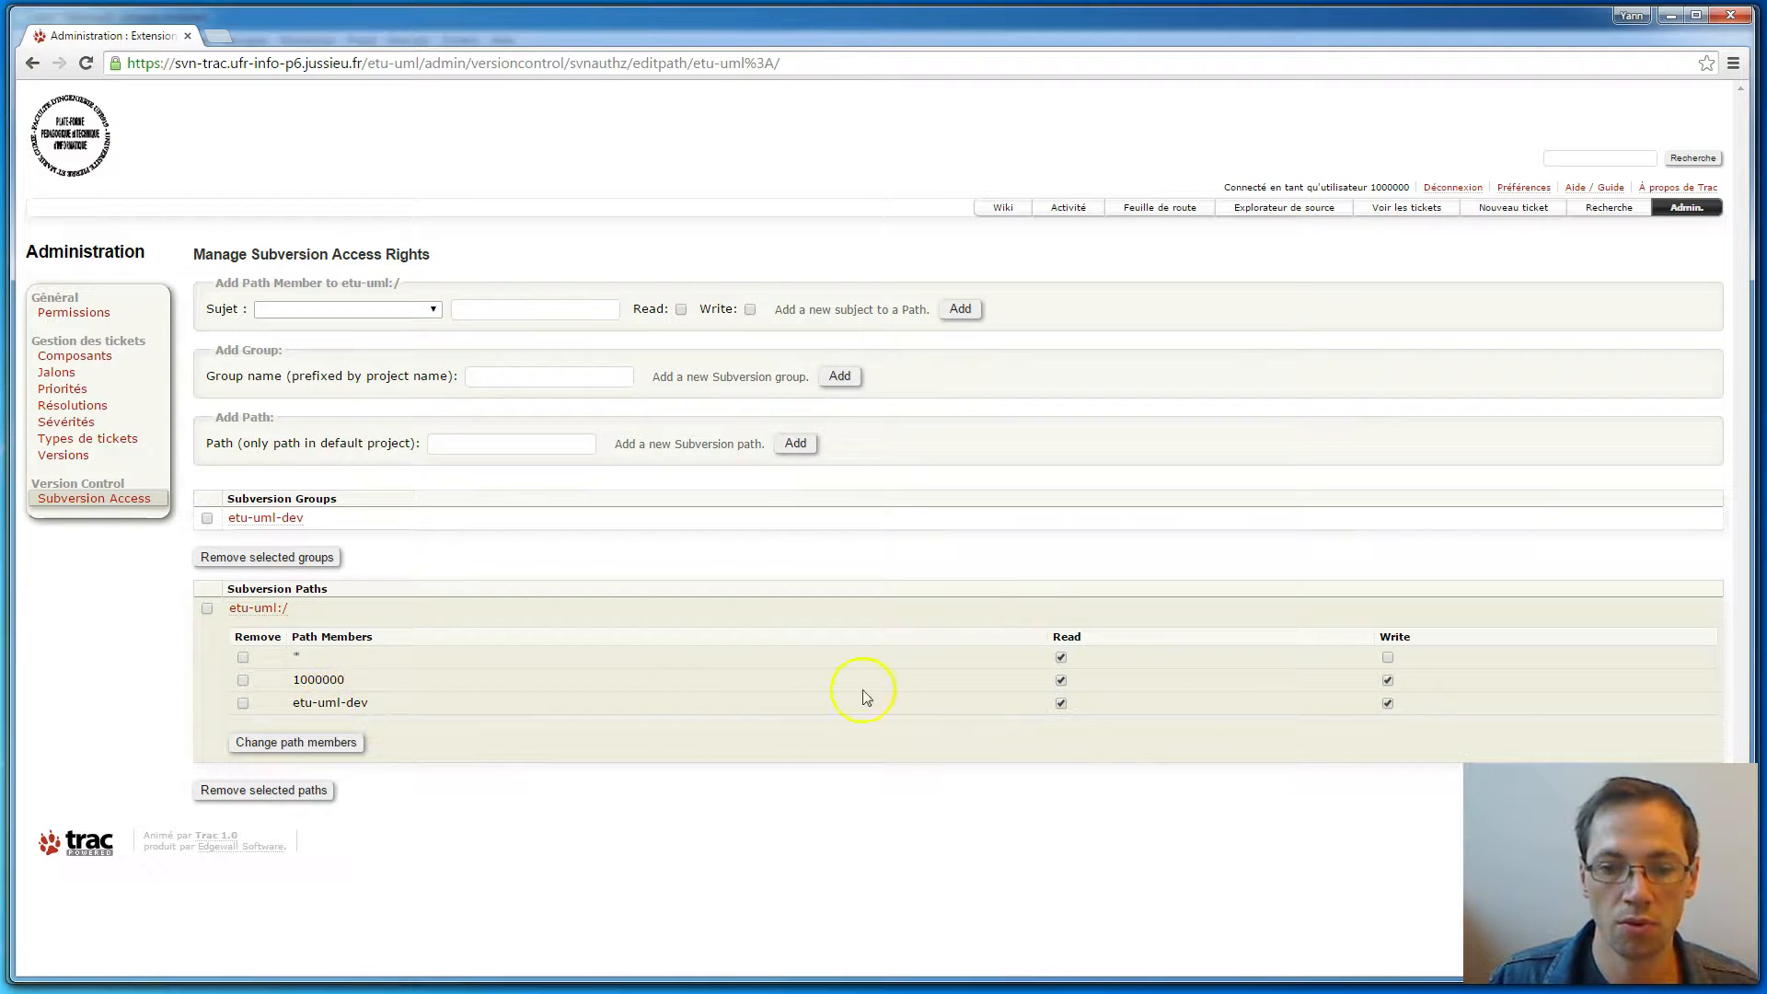
Review the members of the etu-uml-dev group and open the project's general permissions settings.
{"action": "left_click", "coordinate": [285, 519]}
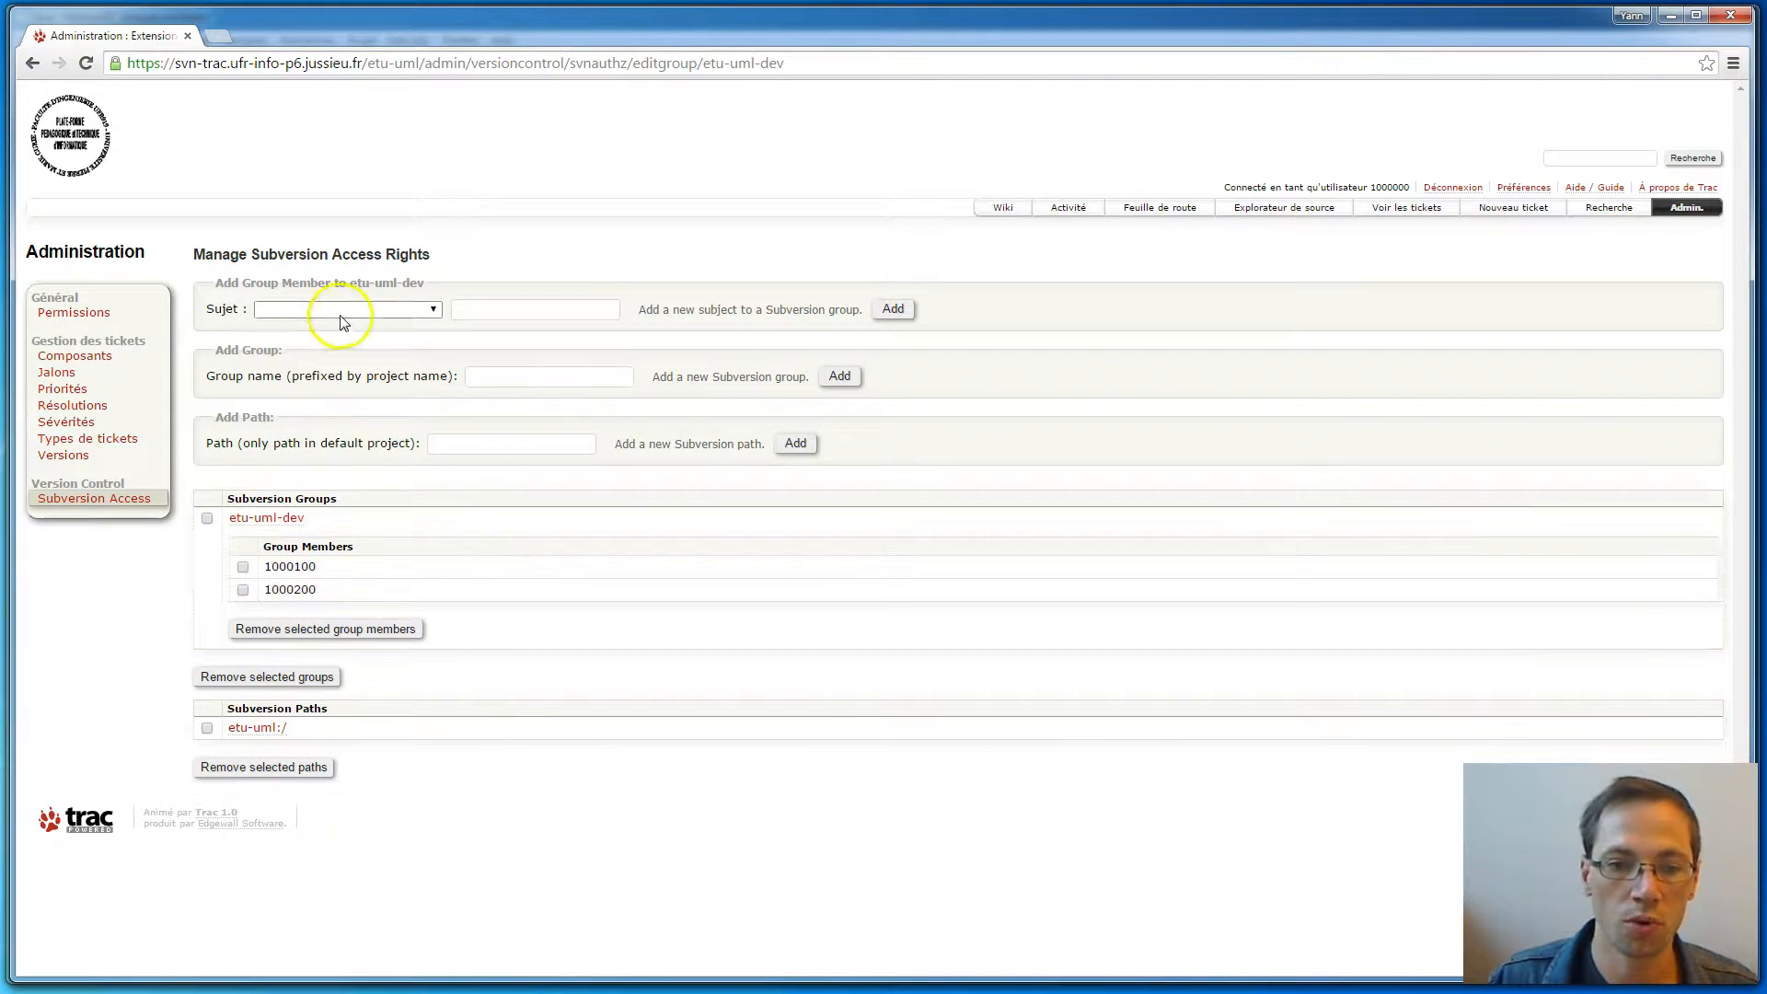
{"action": "left_click", "coordinate": [596, 813]}
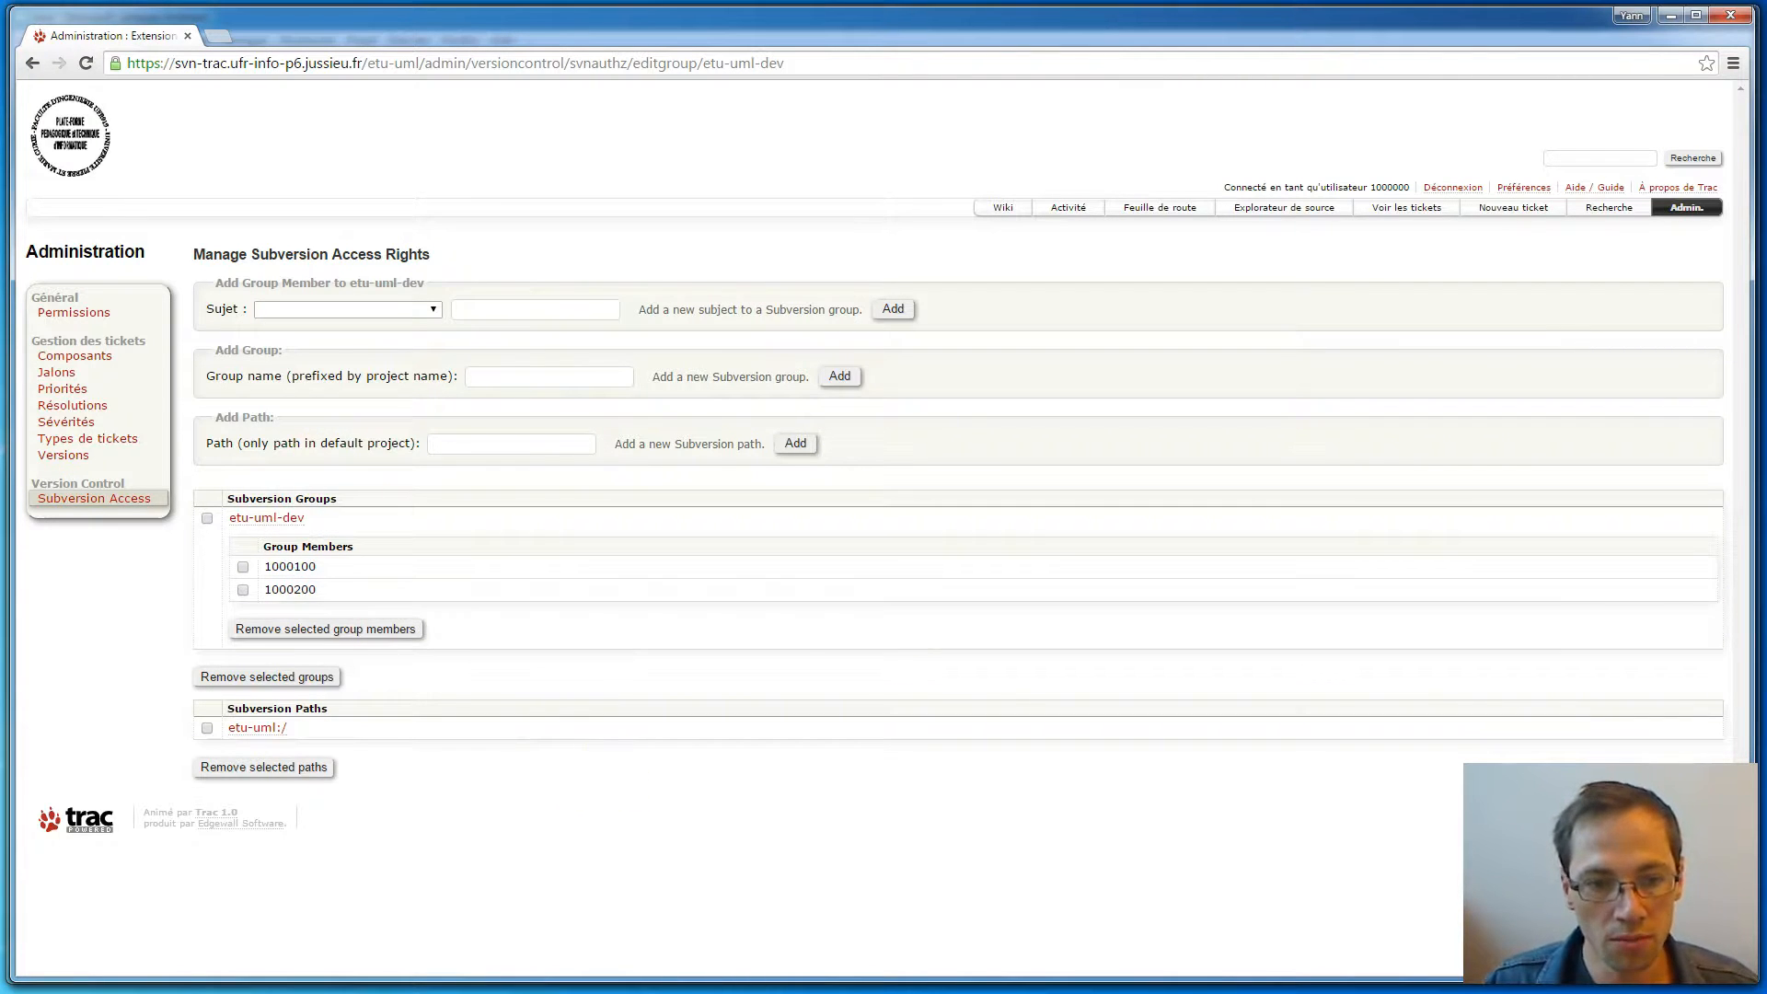
{"action": "left_click", "coordinate": [81, 314]}
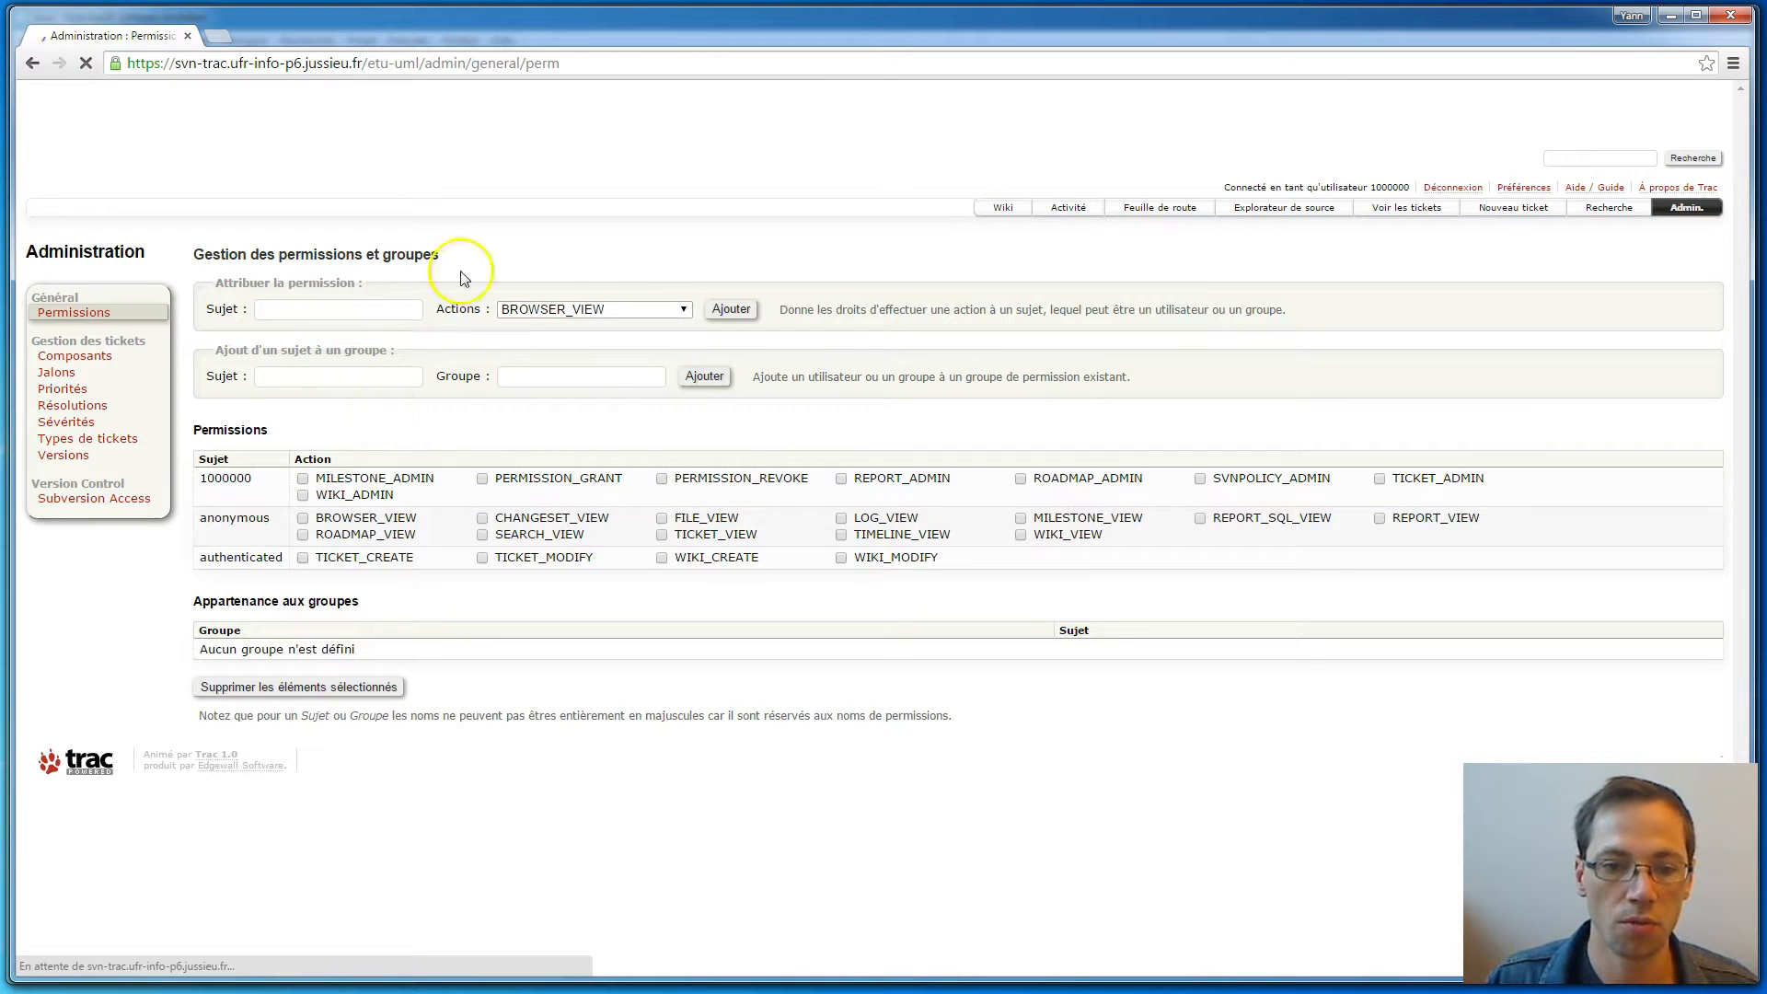